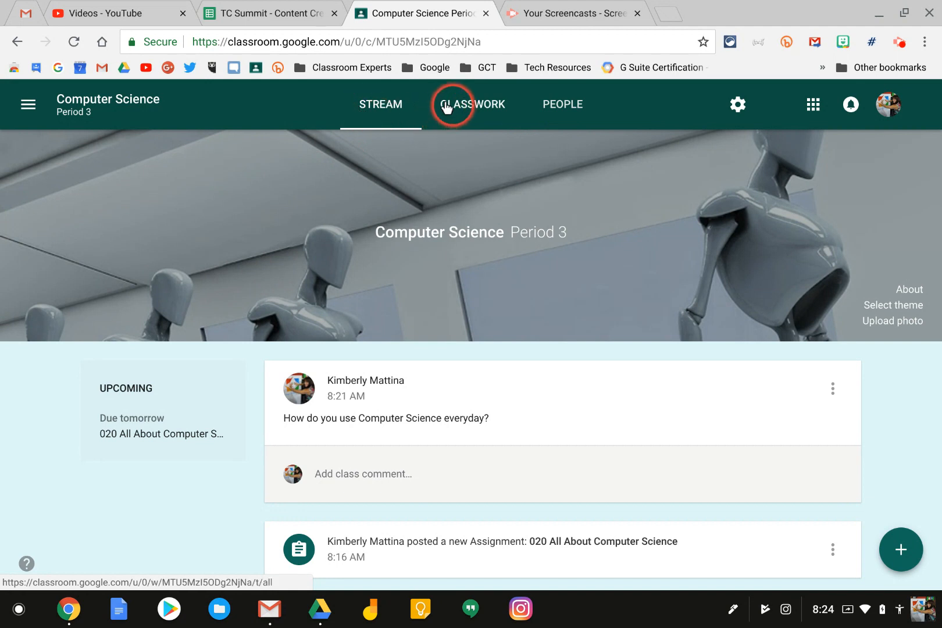
Review the announcements, assignments and comments posted in the Computer Science Period 3 class stream
{"action": "left_click", "coordinate": [375, 105]}
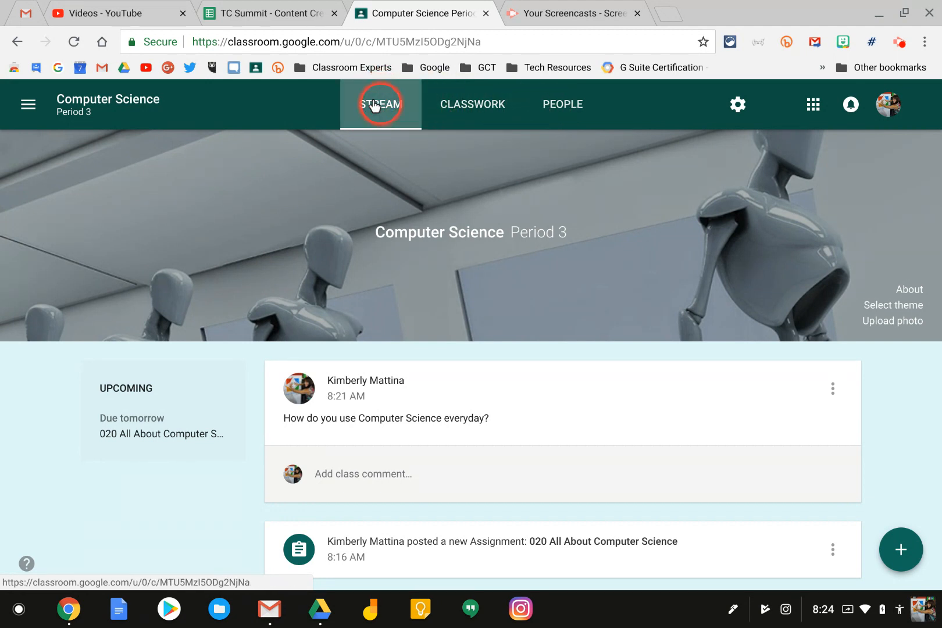
{"action": "scroll", "coordinate": [356, 284], "scroll_direction": "down", "scroll_amount": 2}
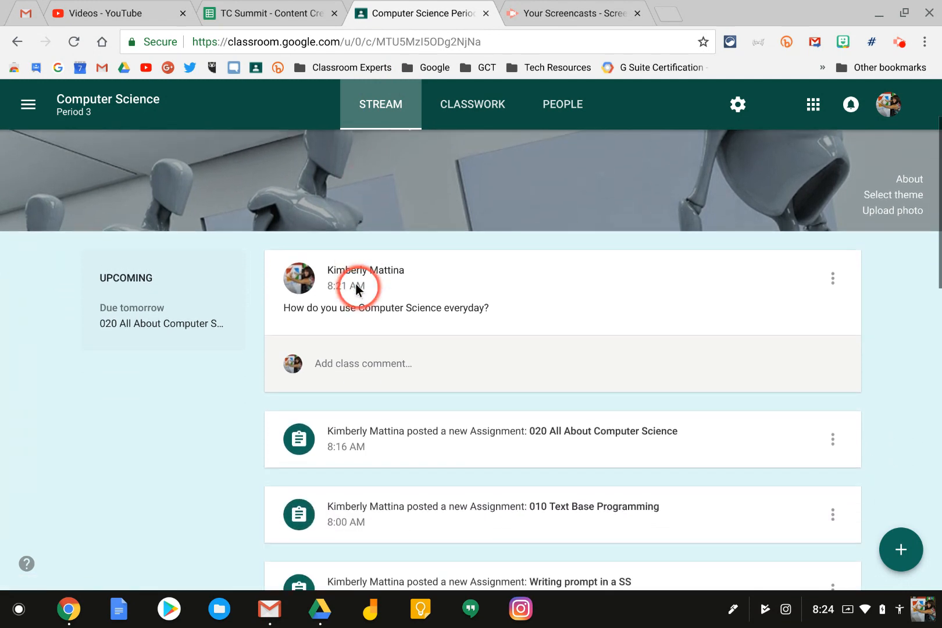
{"action": "scroll", "coordinate": [361, 355], "scroll_direction": "down", "scroll_amount": 2}
{"action": "scroll", "coordinate": [354, 346], "scroll_direction": "down", "scroll_amount": 6}
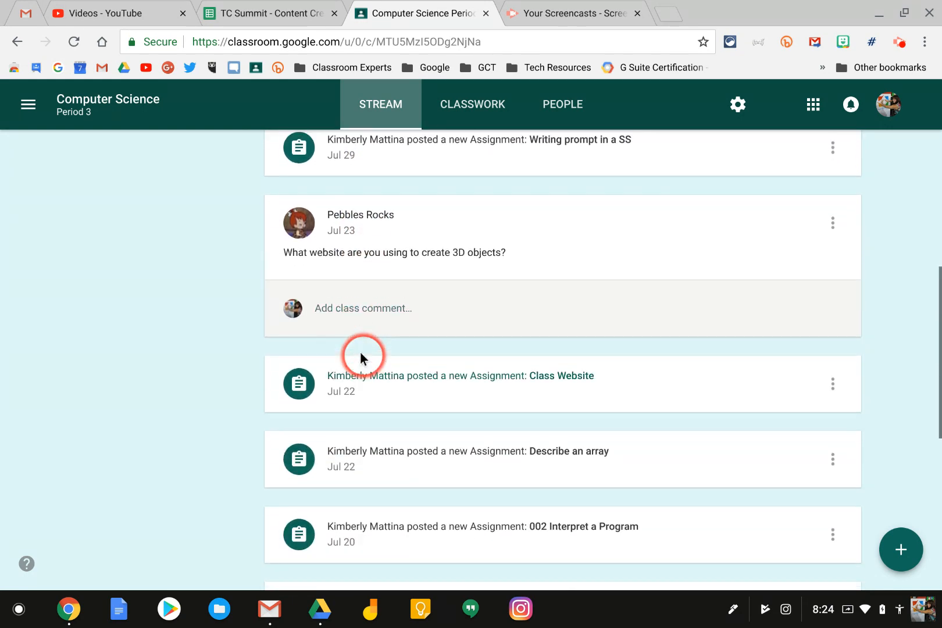
{"action": "scroll", "coordinate": [361, 357], "scroll_direction": "down", "scroll_amount": 5}
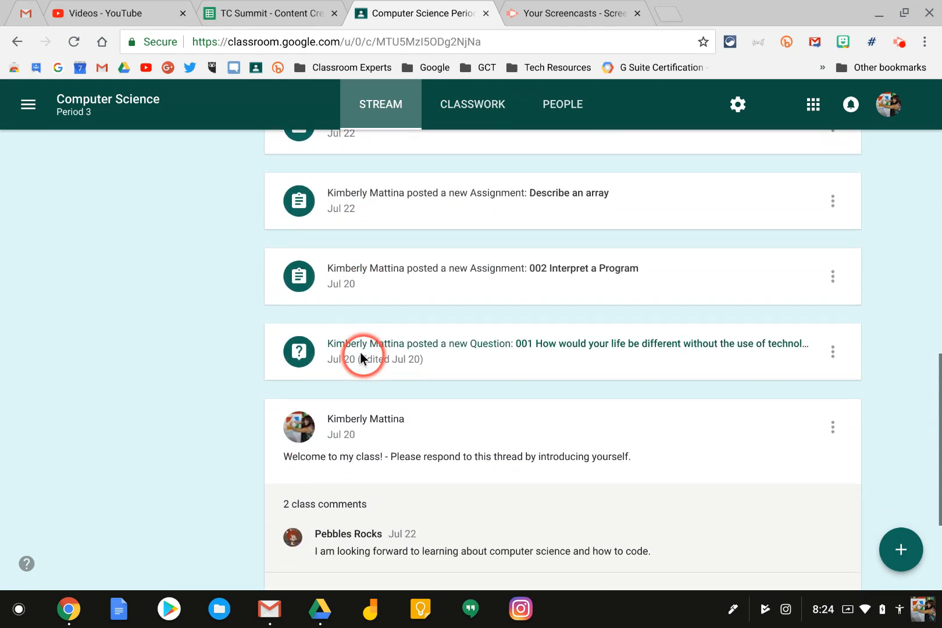
{"action": "scroll", "coordinate": [361, 356], "scroll_direction": "down", "scroll_amount": 3}
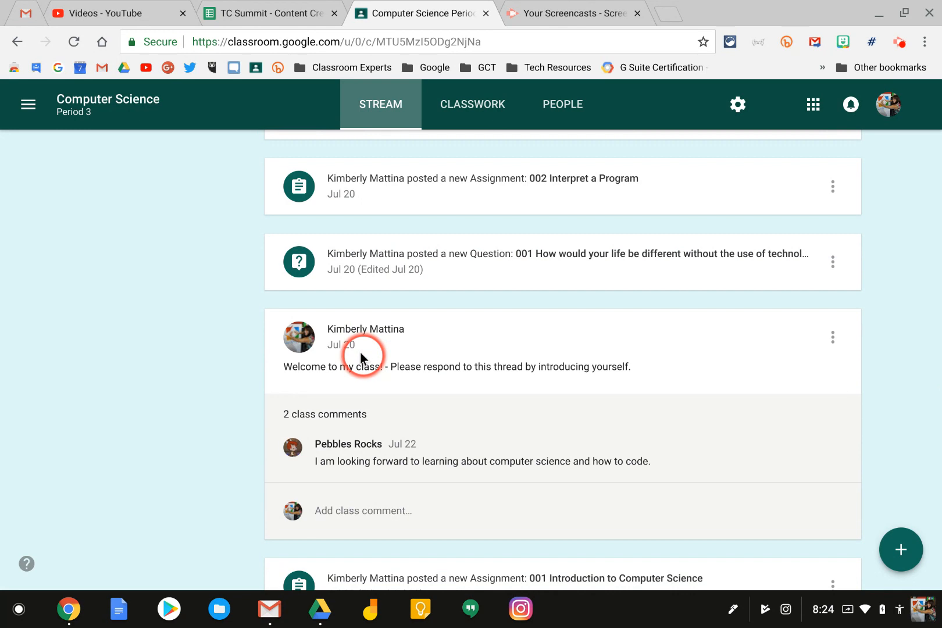
{"action": "scroll", "coordinate": [361, 357], "scroll_direction": "down", "scroll_amount": 1}
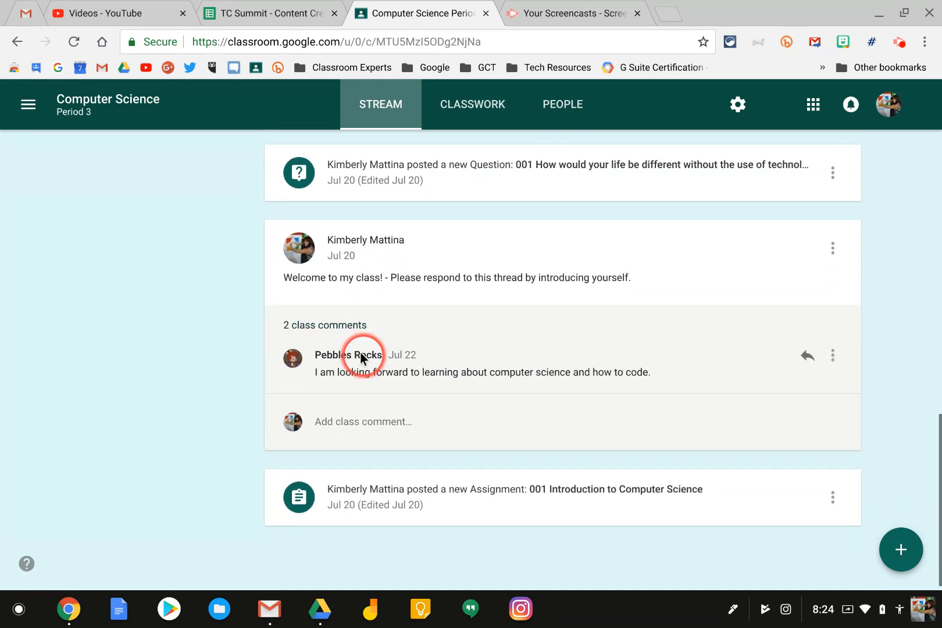
{"action": "scroll", "coordinate": [361, 357], "scroll_direction": "up", "scroll_amount": 1}
{"action": "scroll", "coordinate": [361, 358], "scroll_direction": "up", "scroll_amount": 15}
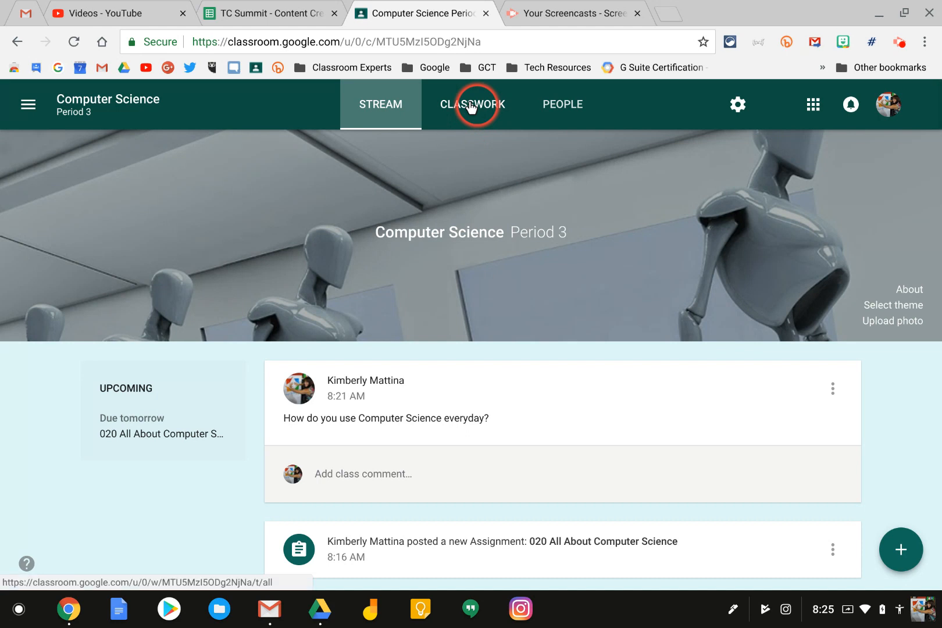
Open the class's Classwork page and view the kinds of items that can be created there
{"action": "left_click", "coordinate": [471, 107]}
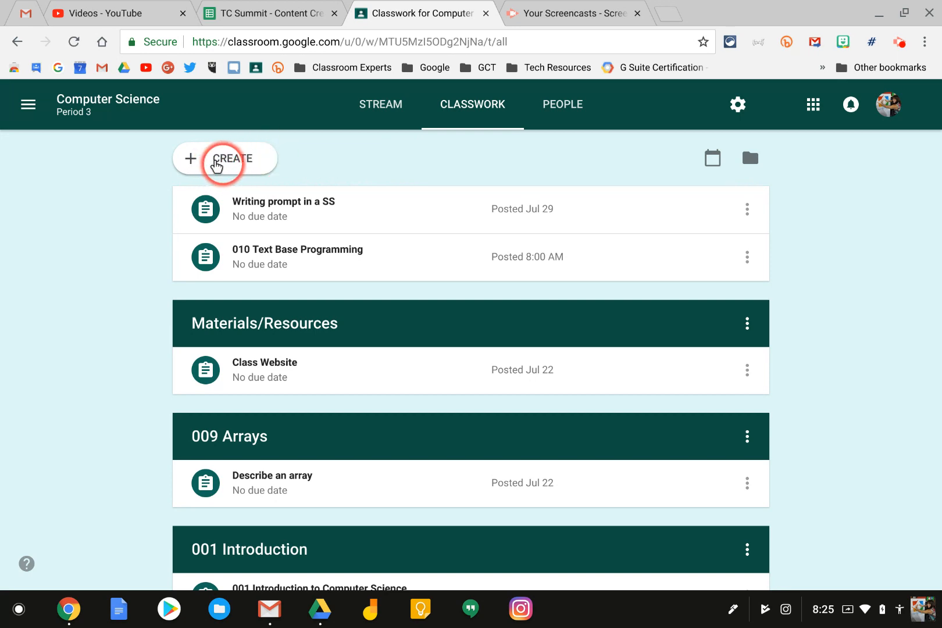
{"action": "left_click", "coordinate": [217, 165]}
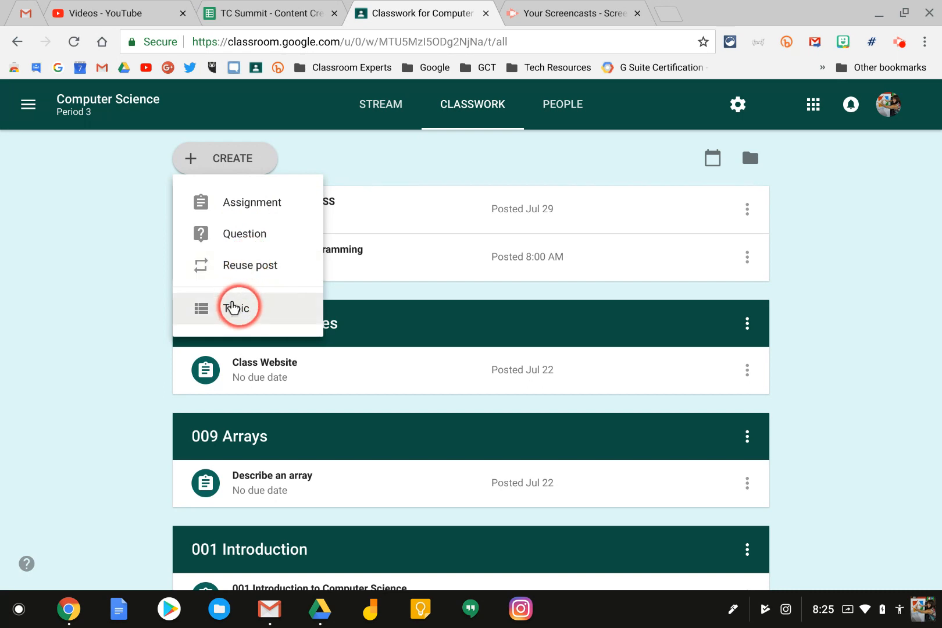
{"action": "left_click", "coordinate": [374, 154]}
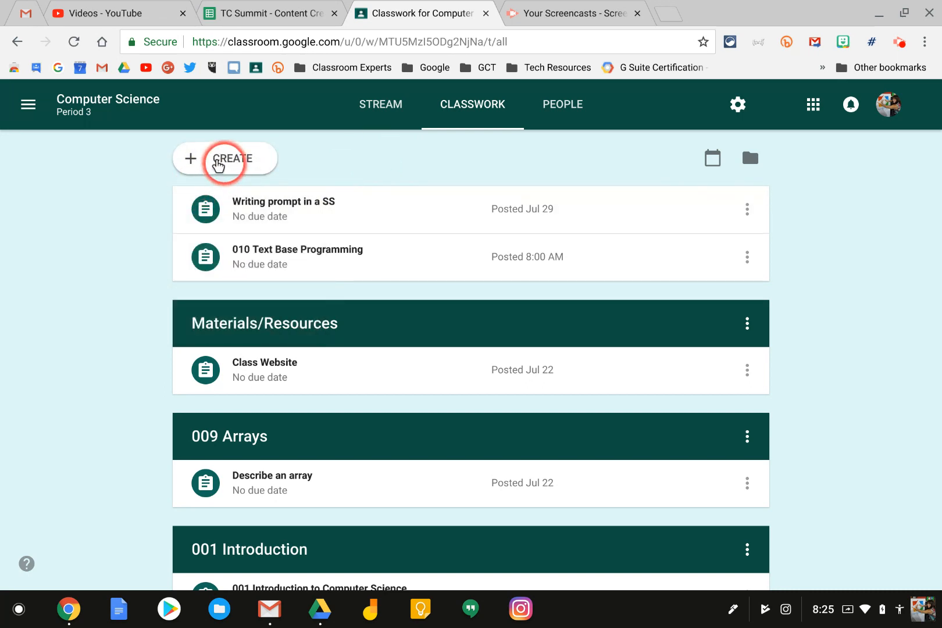
Examine the topic choices in a new assignment form, and close the form without assigning anything
{"action": "left_click", "coordinate": [218, 165]}
{"action": "left_click", "coordinate": [226, 212]}
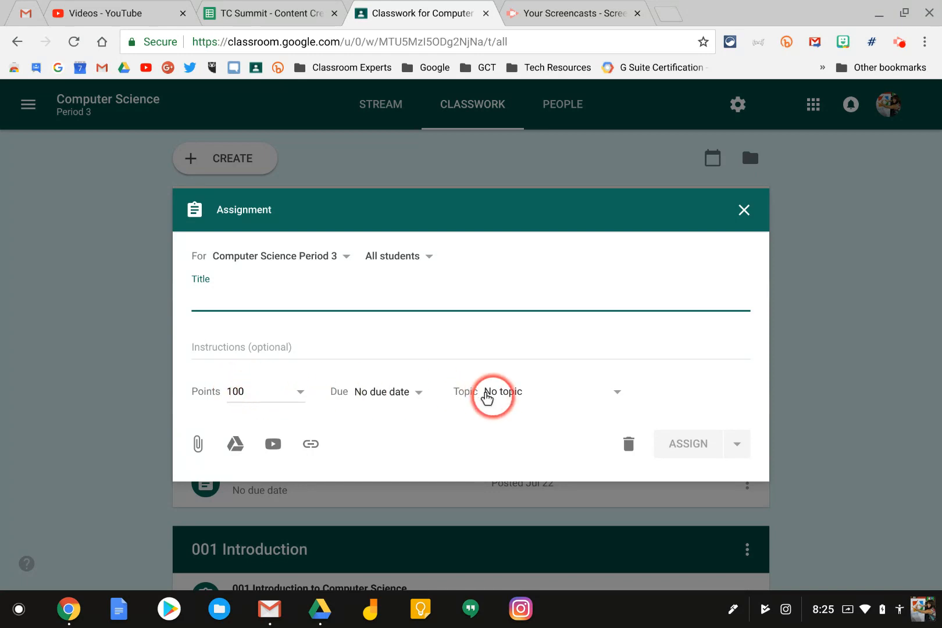
{"action": "left_click", "coordinate": [504, 393]}
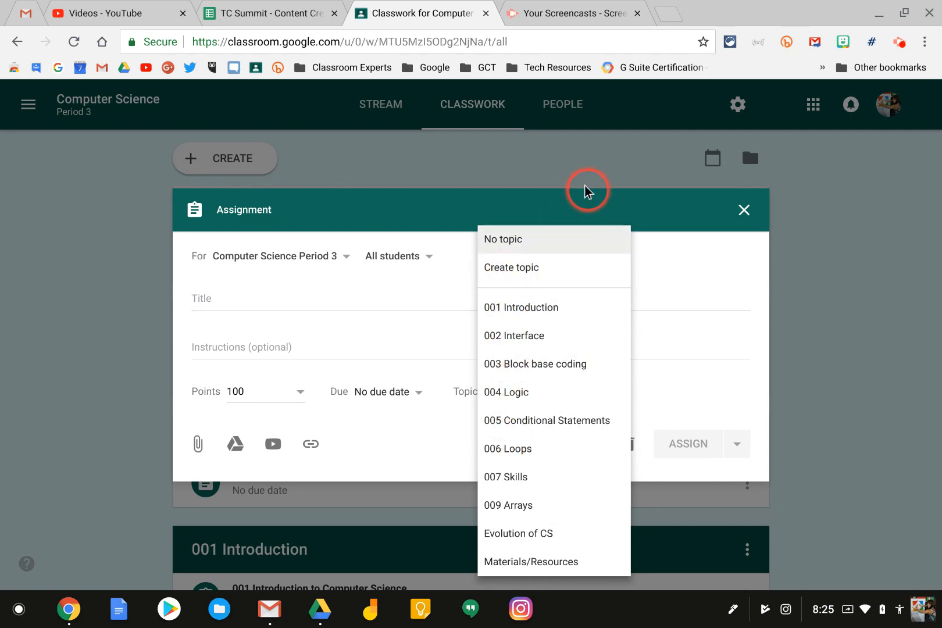
{"action": "left_click", "coordinate": [587, 202]}
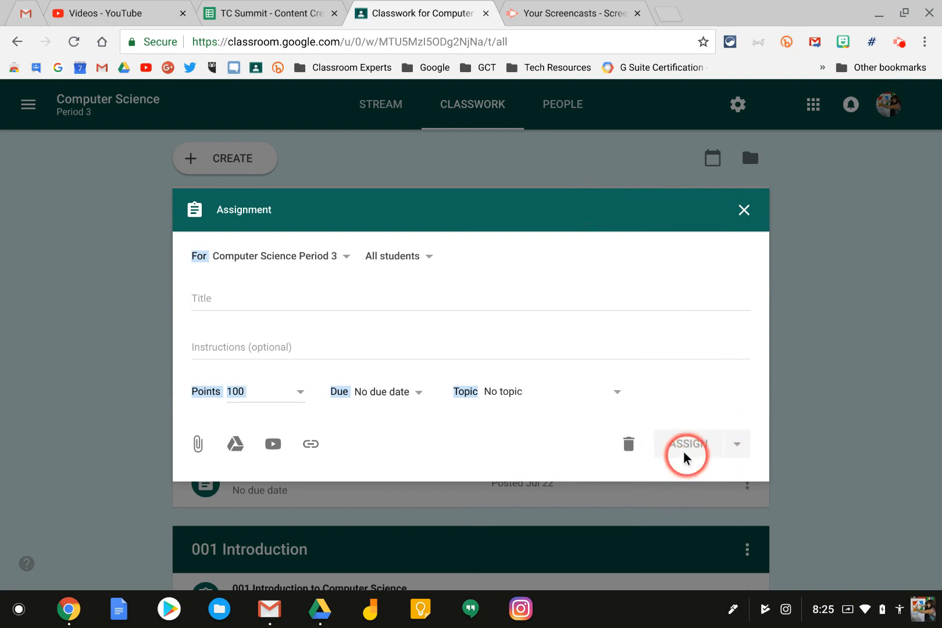
{"action": "left_click", "coordinate": [743, 210]}
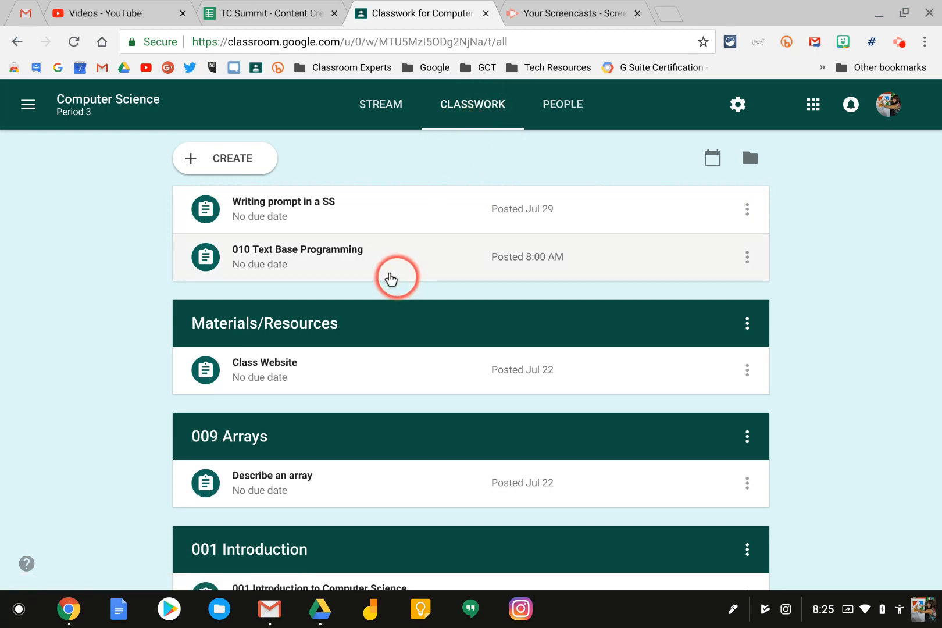
Move the Evolution of CS topic up three places in the classwork list, above 005 Conditional Statements
{"action": "scroll", "coordinate": [390, 279], "scroll_direction": "down", "scroll_amount": 10}
{"action": "scroll", "coordinate": [391, 279], "scroll_direction": "down", "scroll_amount": 6}
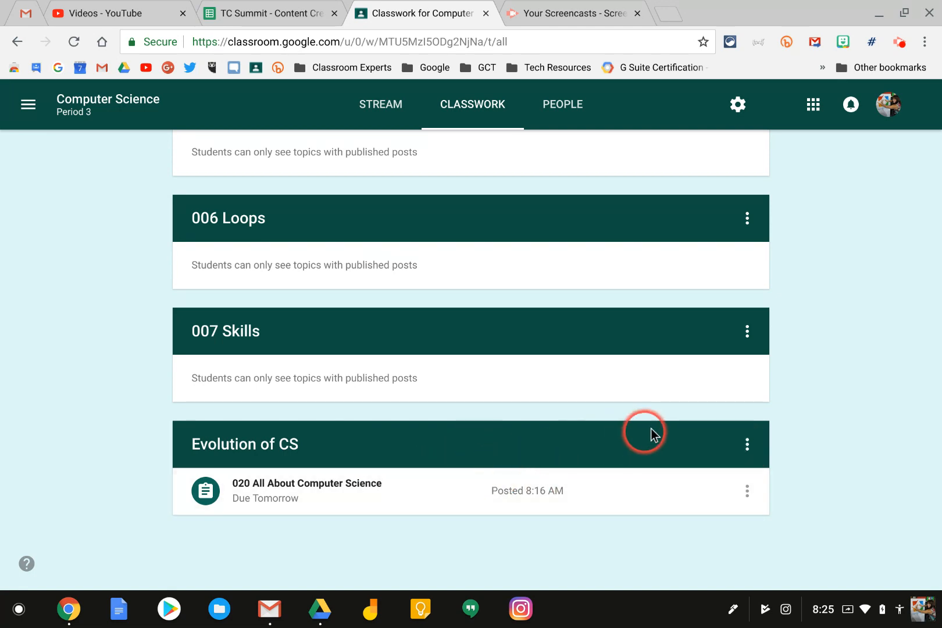
{"action": "left_click", "coordinate": [742, 443]}
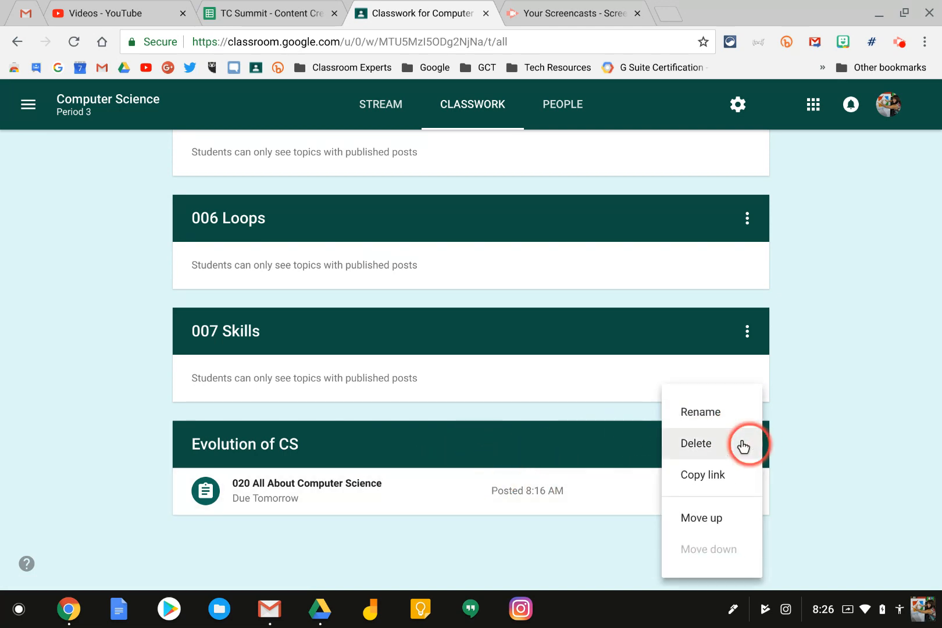
{"action": "left_click", "coordinate": [714, 510]}
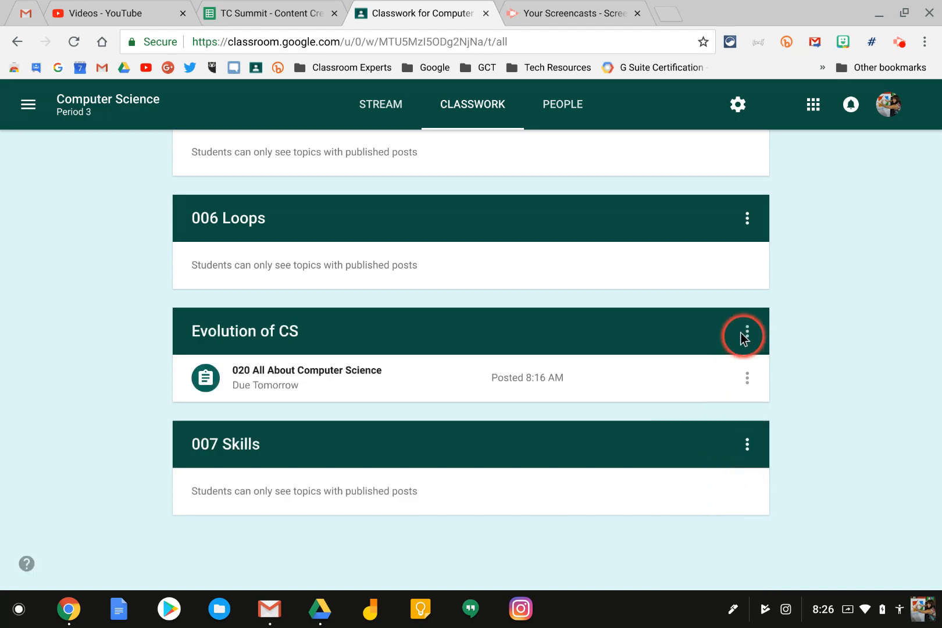
{"action": "left_click", "coordinate": [742, 332]}
{"action": "left_click", "coordinate": [690, 478]}
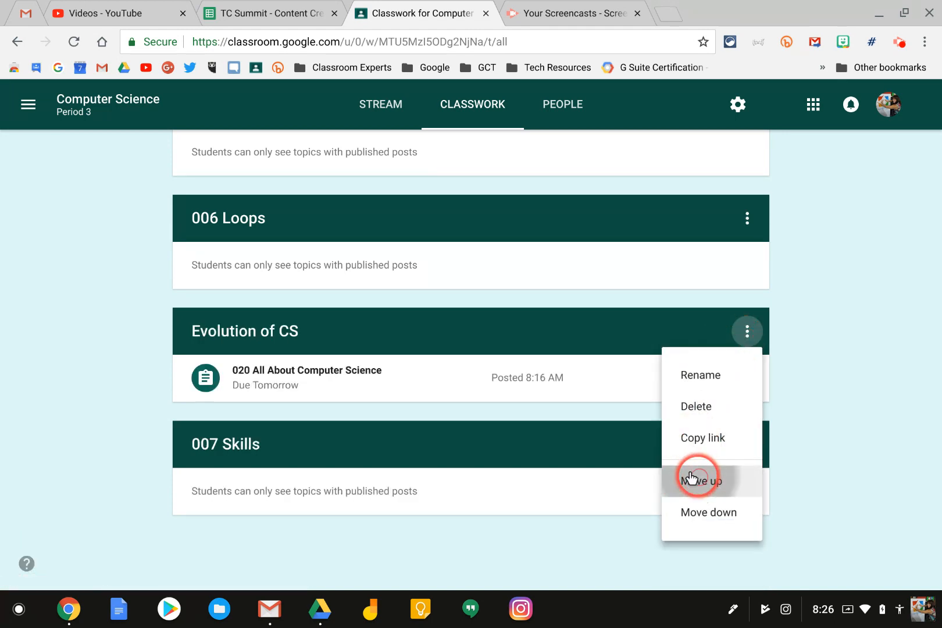
{"action": "left_click", "coordinate": [746, 217]}
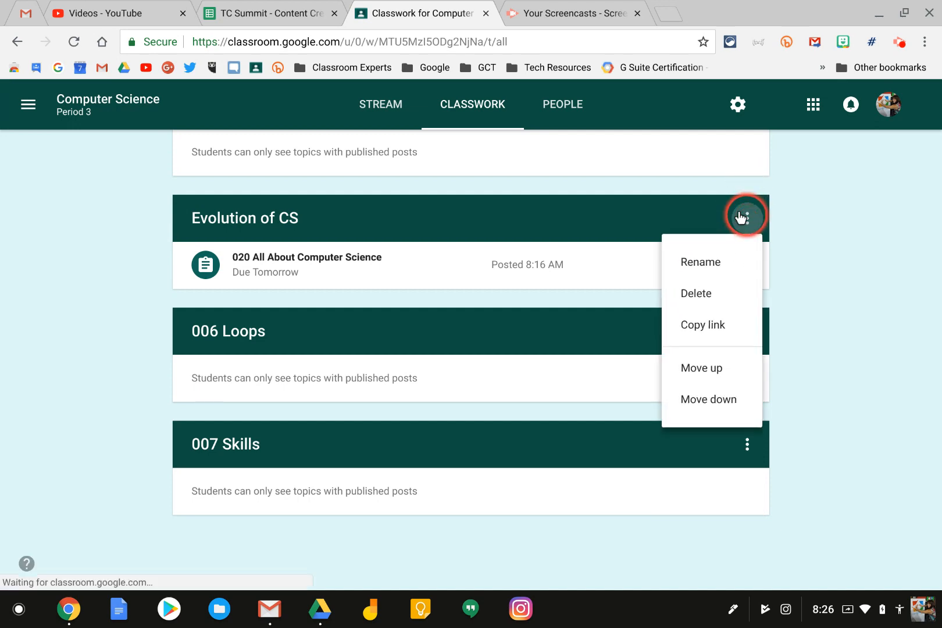
{"action": "left_click", "coordinate": [701, 368]}
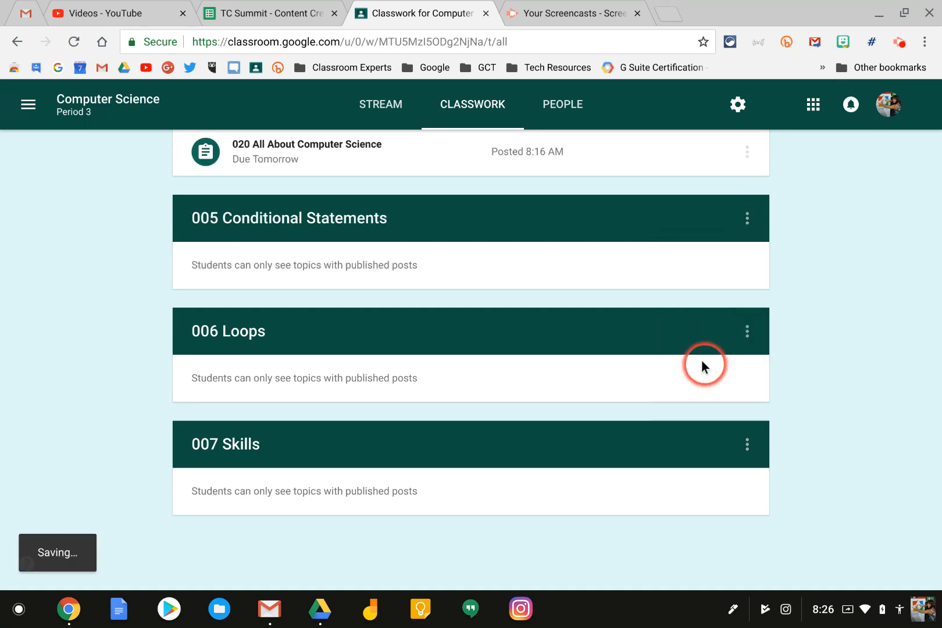
Move the Evolution of CS topic up two more places, above 004 Logic and 003 Block base coding
{"action": "scroll", "coordinate": [651, 309], "scroll_direction": "up", "scroll_amount": 2}
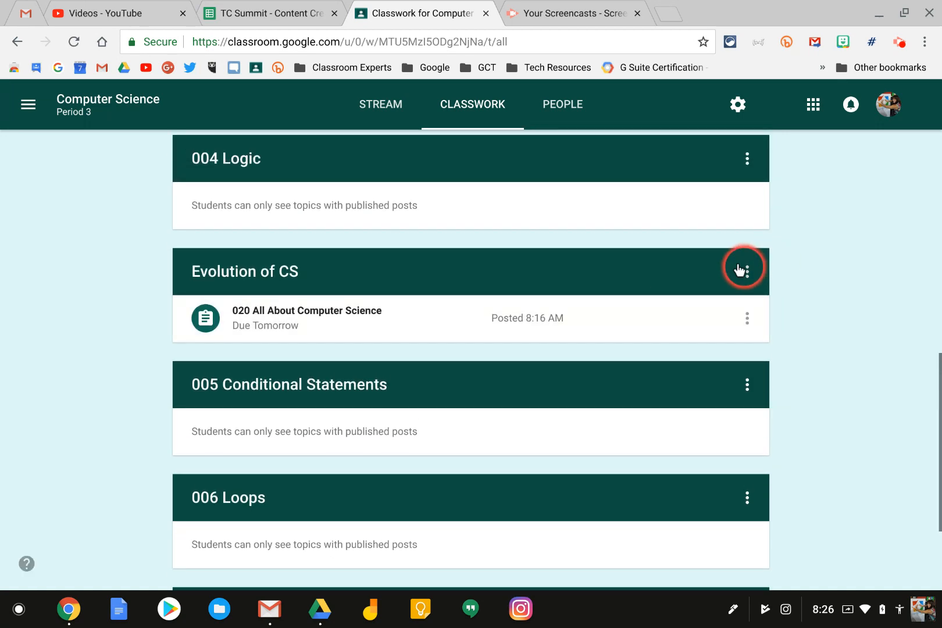
{"action": "left_click", "coordinate": [744, 271]}
{"action": "left_click", "coordinate": [699, 419]}
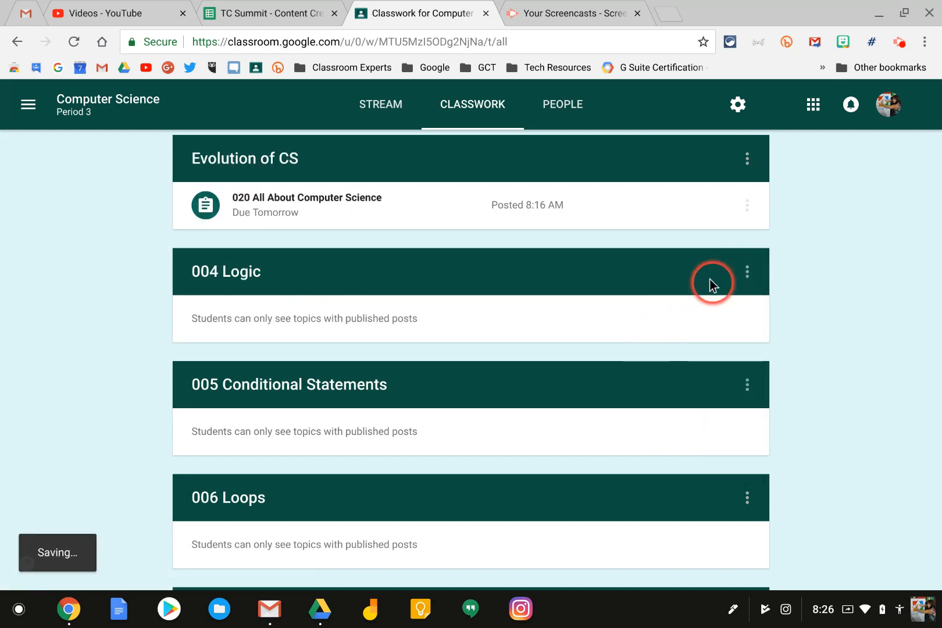
{"action": "scroll", "coordinate": [710, 281], "scroll_direction": "up", "scroll_amount": 3}
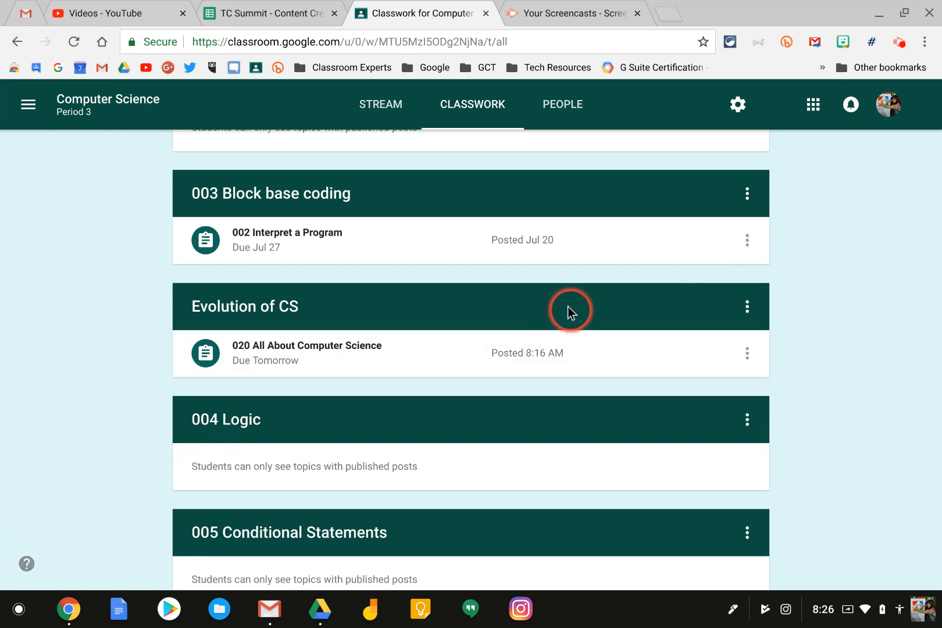
{"action": "scroll", "coordinate": [567, 311], "scroll_direction": "up", "scroll_amount": 1}
{"action": "left_click", "coordinate": [739, 343]}
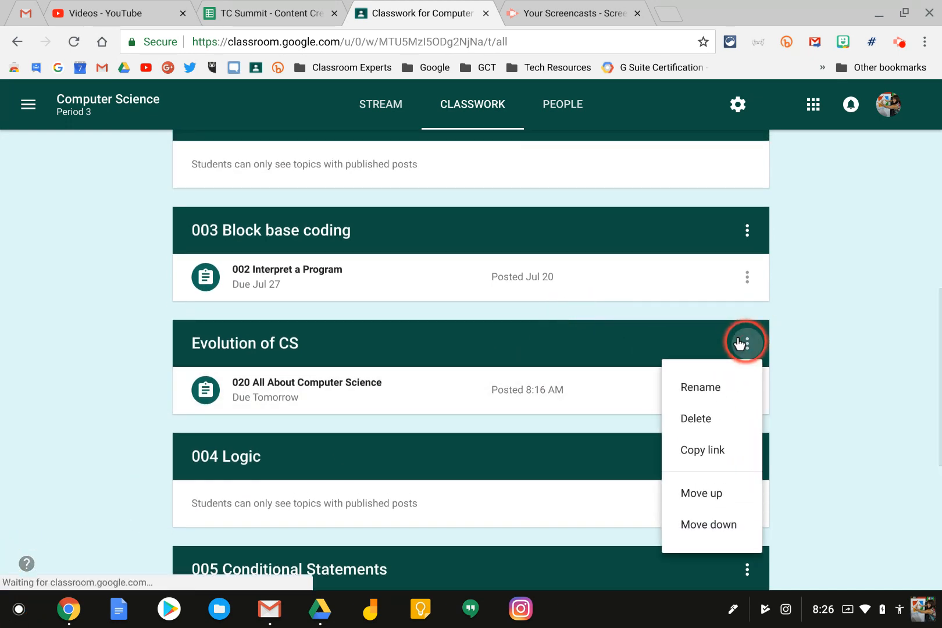
{"action": "left_click", "coordinate": [693, 493]}
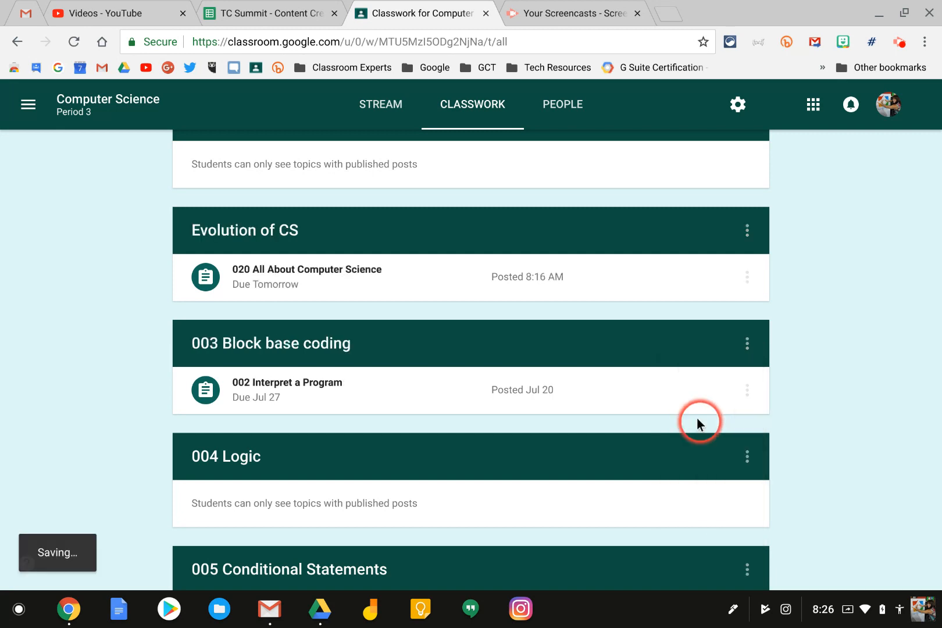
Move the Evolution of CS topic up past 002 Interface, 001 Introduction and 009 Arrays, directly below Materials/Resources
{"action": "scroll", "coordinate": [709, 372], "scroll_direction": "up", "scroll_amount": 3}
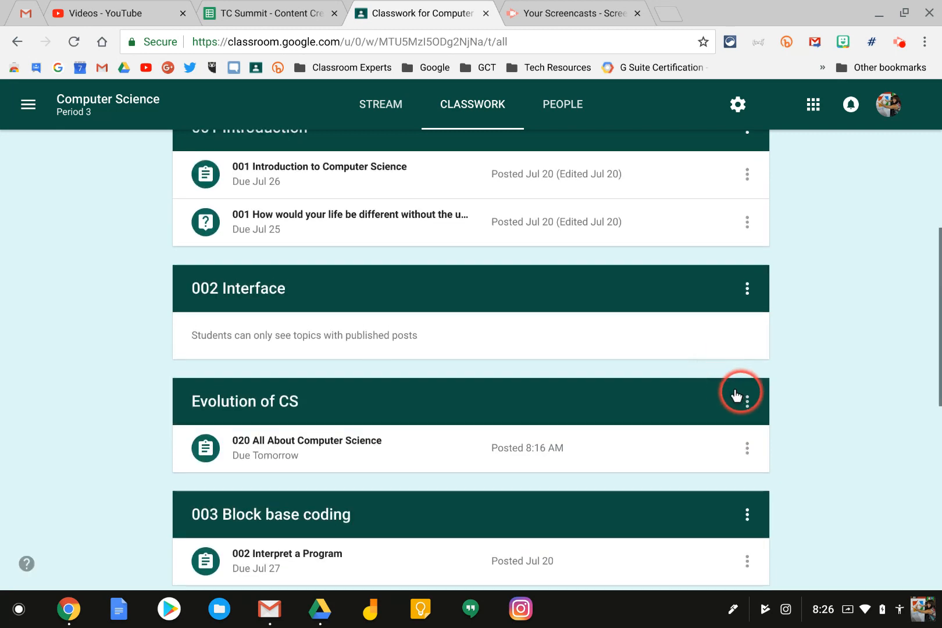
{"action": "left_click", "coordinate": [736, 397]}
{"action": "left_click", "coordinate": [702, 518]}
{"action": "scroll", "coordinate": [690, 411], "scroll_direction": "up", "scroll_amount": 3}
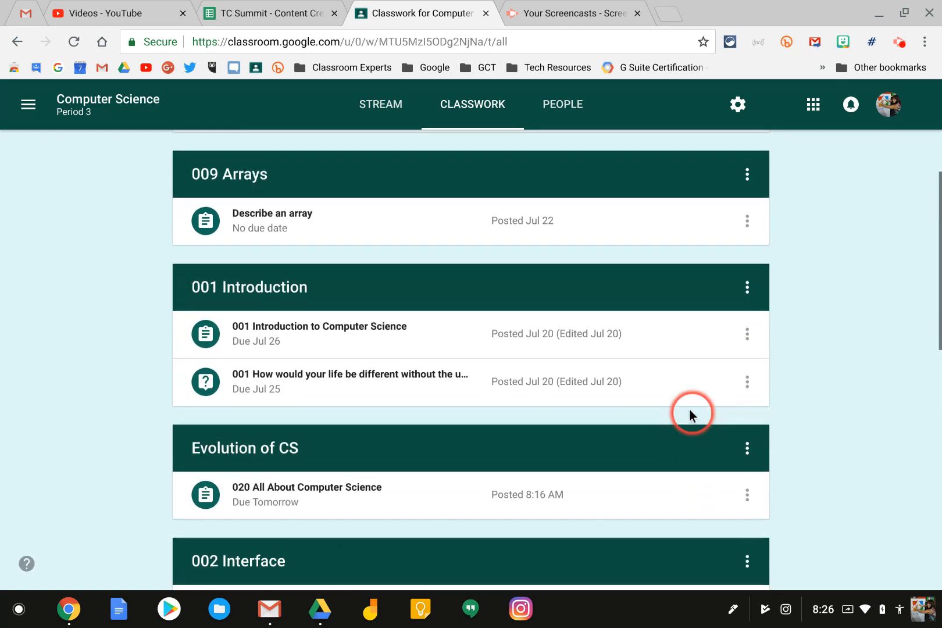
{"action": "left_click", "coordinate": [746, 445]}
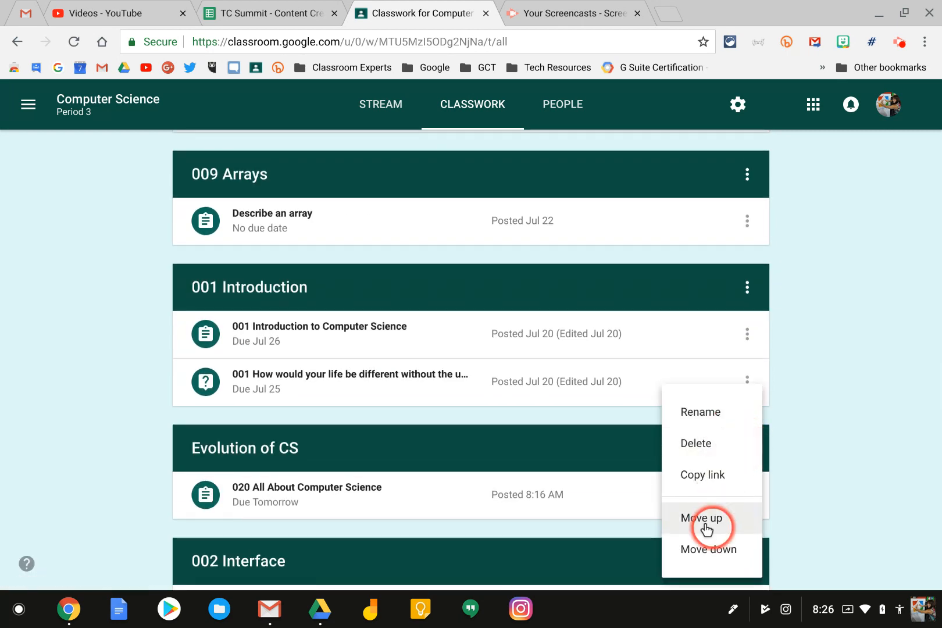
{"action": "left_click", "coordinate": [705, 519]}
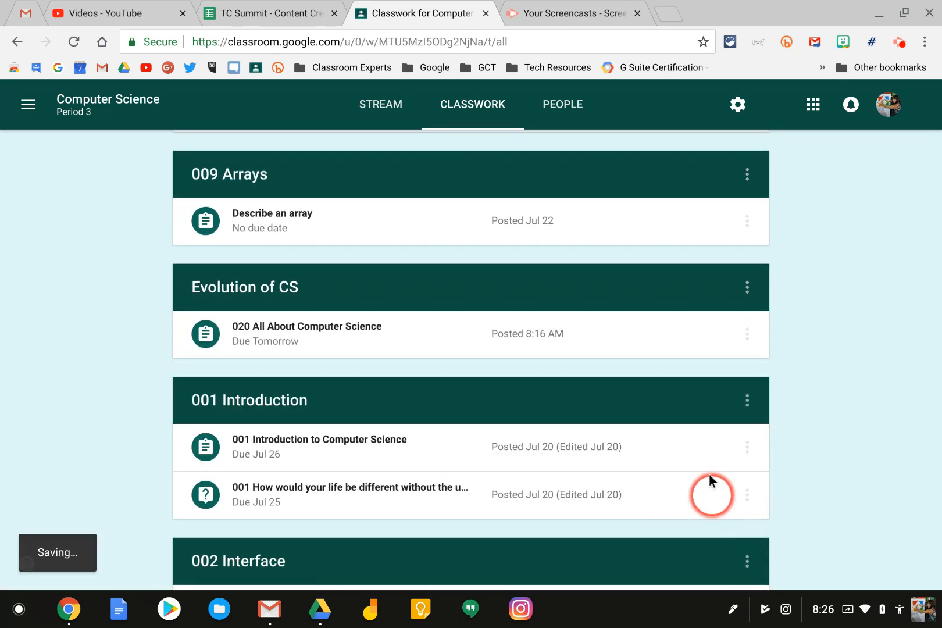
{"action": "left_click", "coordinate": [737, 286]}
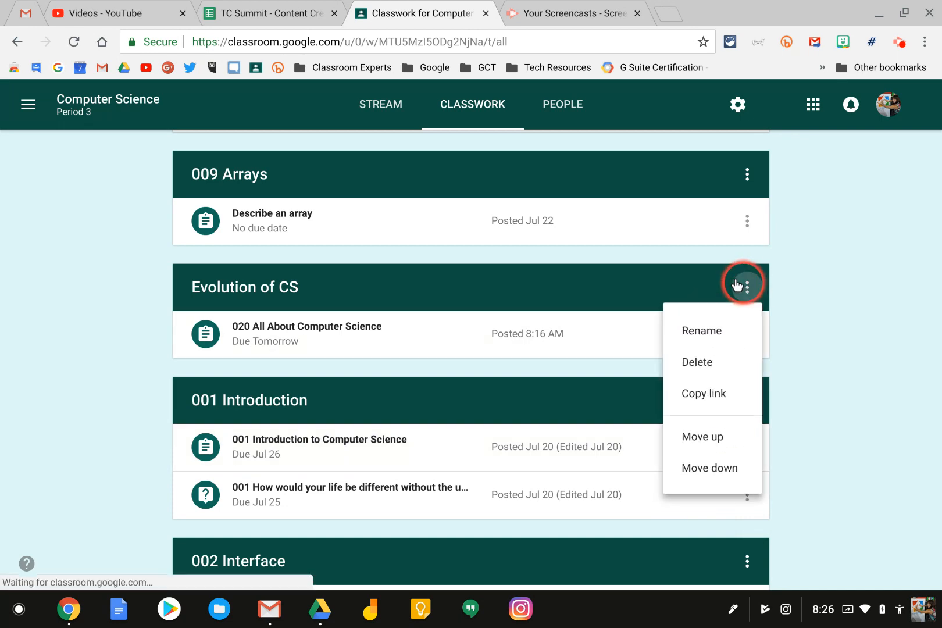
{"action": "left_click", "coordinate": [703, 435]}
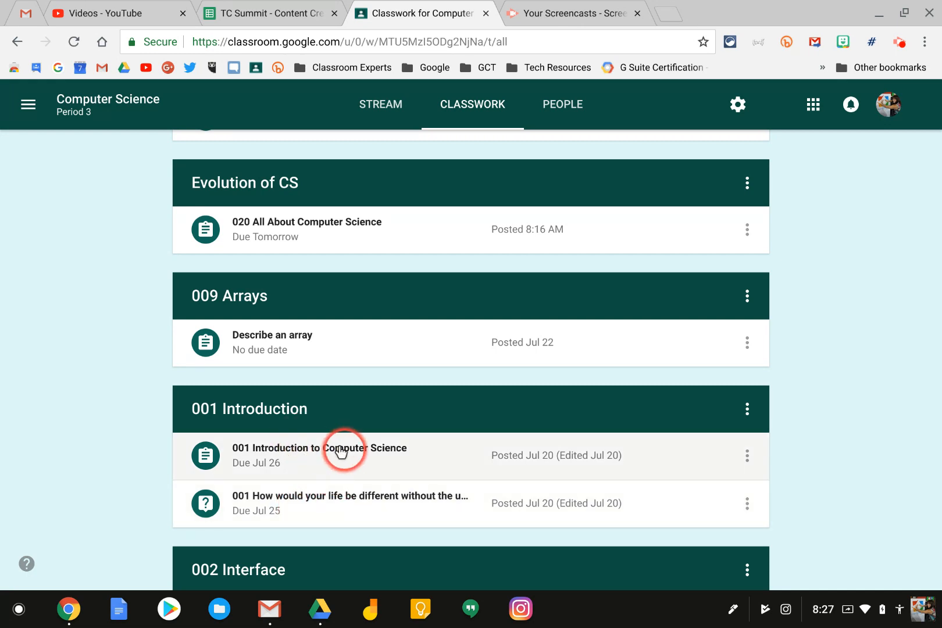
Move the 001 Introduction to Computer Science assignment down one place within the 001 Introduction topic
{"action": "left_click", "coordinate": [747, 454]}
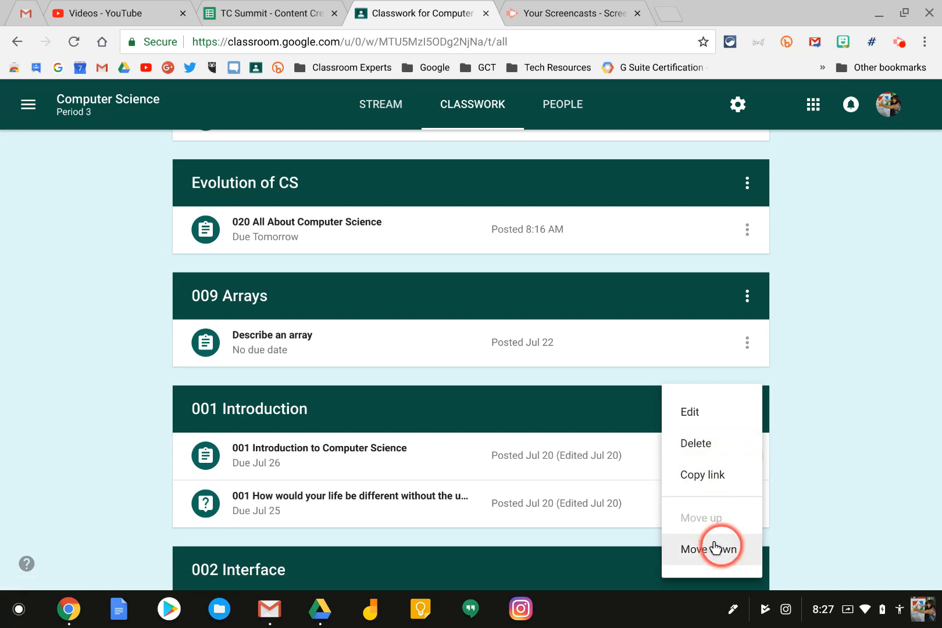
{"action": "left_click", "coordinate": [686, 549]}
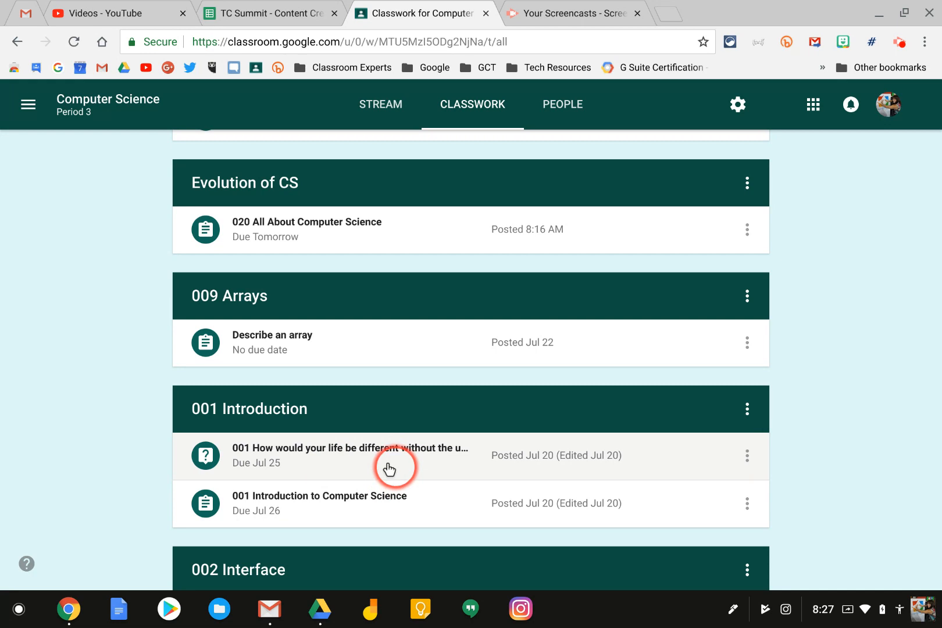
Open the class's People page to view its teachers and students
{"action": "scroll", "coordinate": [389, 468], "scroll_direction": "up", "scroll_amount": 1}
{"action": "scroll", "coordinate": [389, 469], "scroll_direction": "down", "scroll_amount": 1}
{"action": "scroll", "coordinate": [389, 469], "scroll_direction": "up", "scroll_amount": 3}
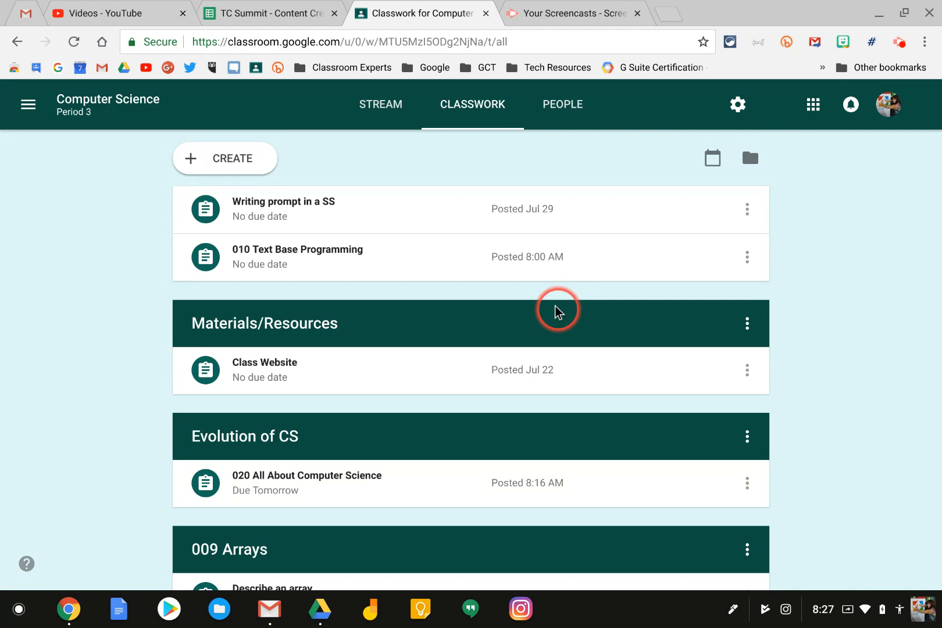
{"action": "left_click", "coordinate": [557, 106]}
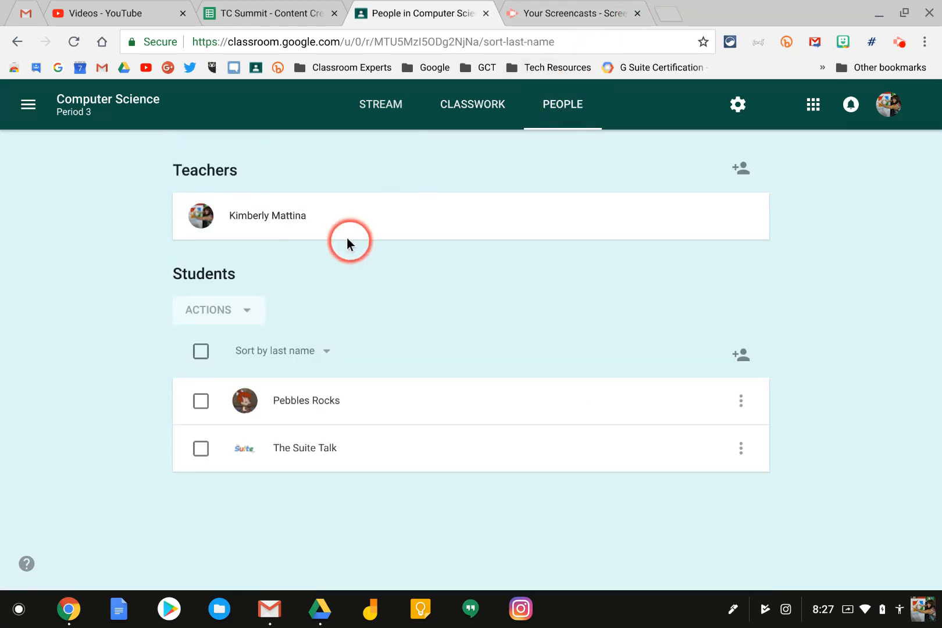
View the invitation dialogs for teachers and for students on the People page, closing each without inviting anyone
{"action": "left_click", "coordinate": [733, 170]}
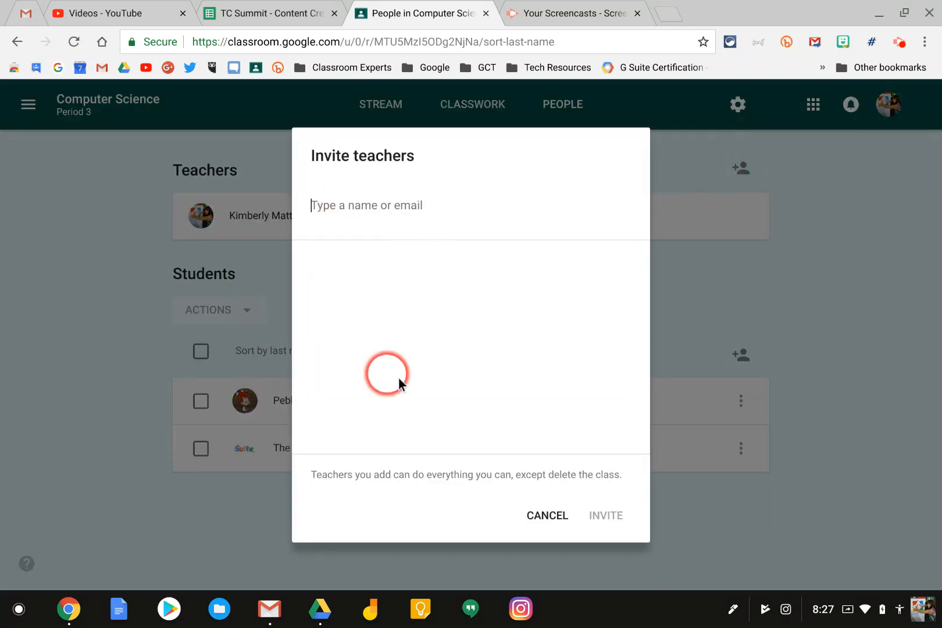
{"action": "left_click", "coordinate": [529, 514]}
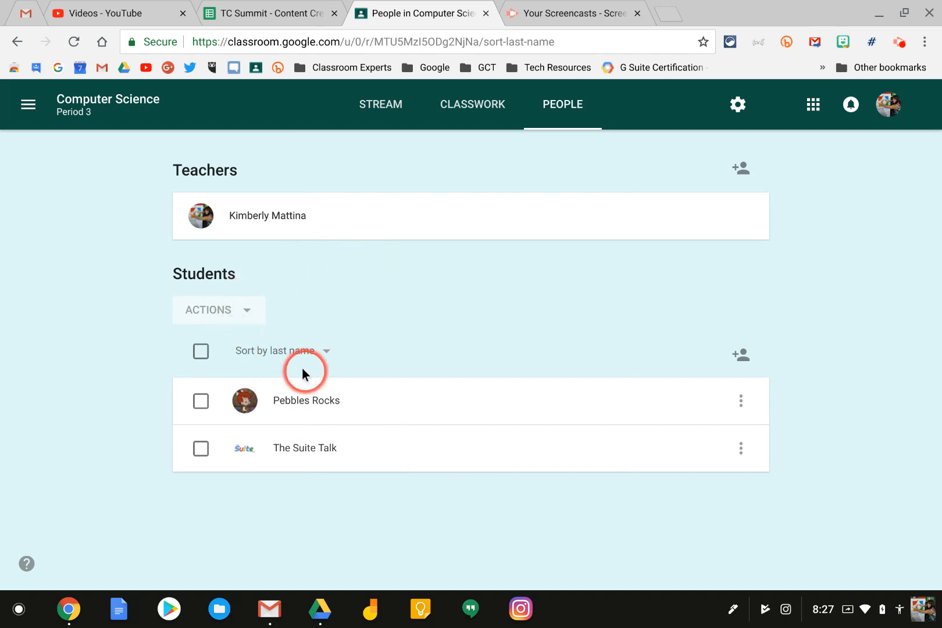
{"action": "left_click", "coordinate": [734, 358]}
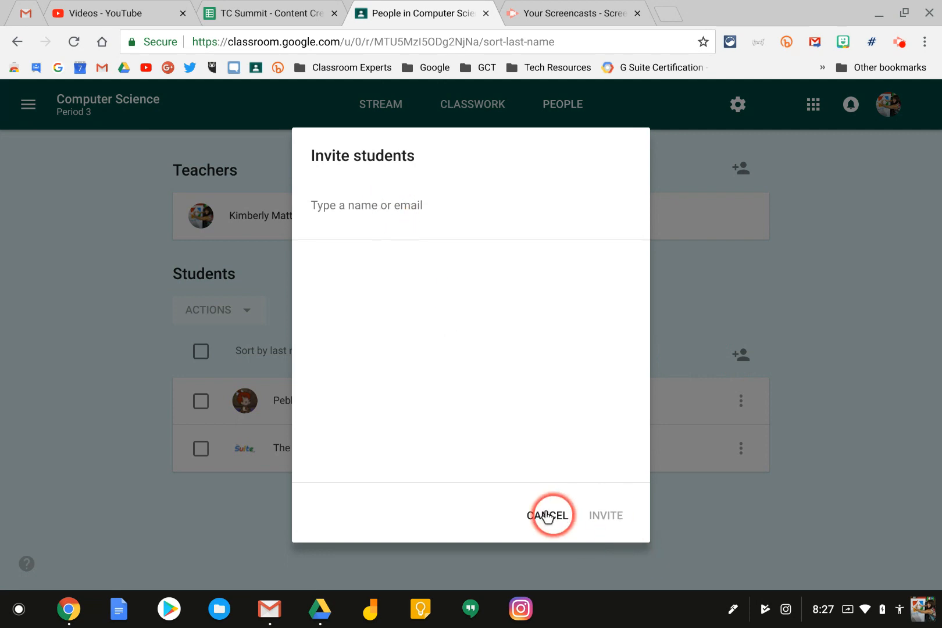
{"action": "left_click", "coordinate": [520, 506]}
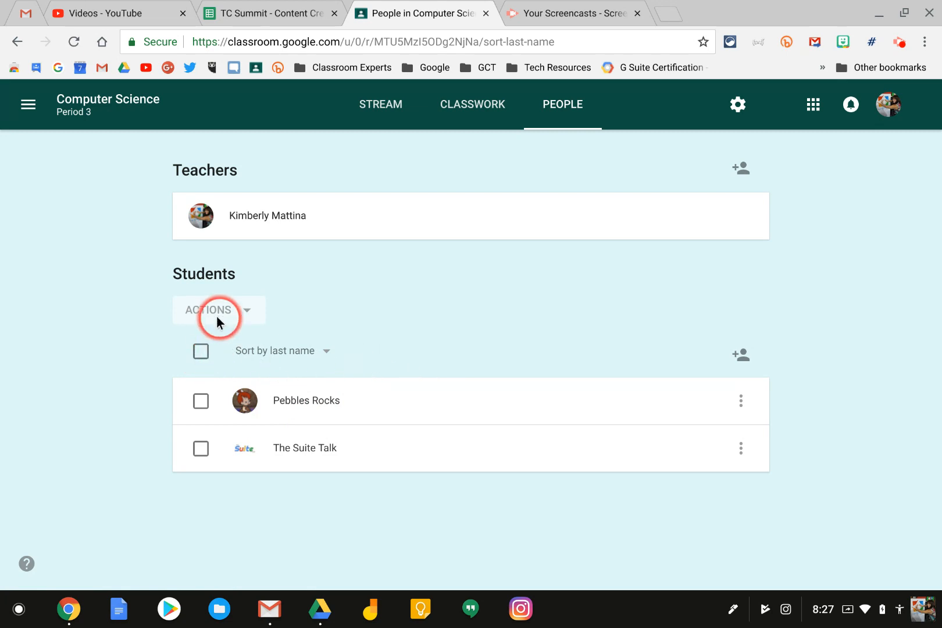
Select the first student to view the available student actions, and clear the selection without applying any
{"action": "left_click", "coordinate": [200, 401]}
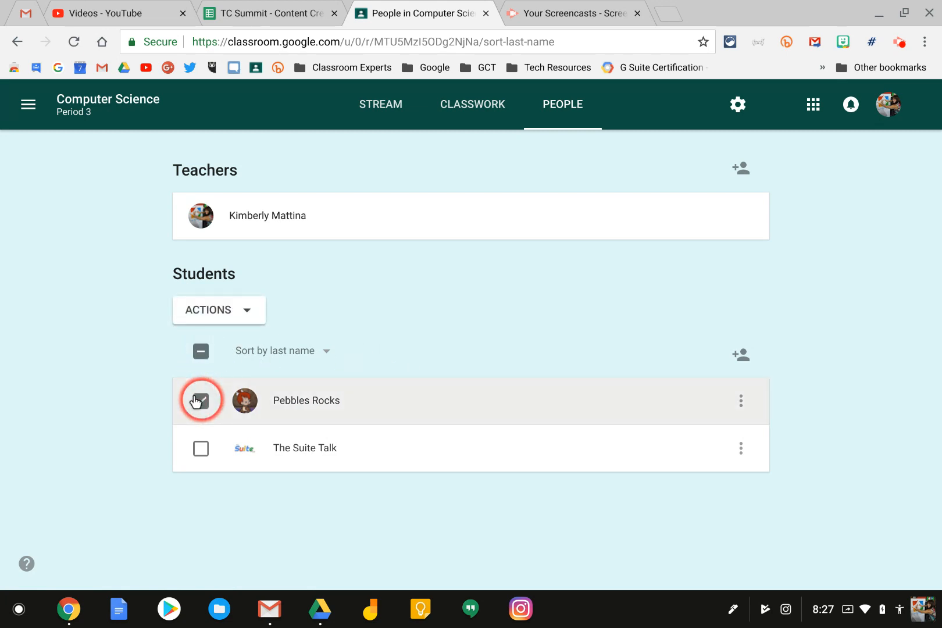
{"action": "left_click", "coordinate": [238, 312]}
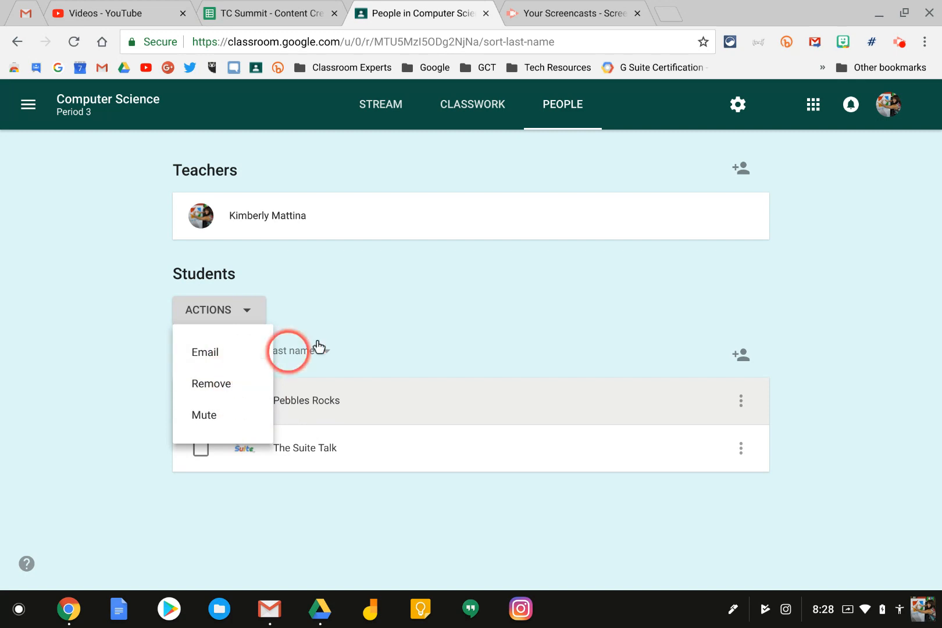
{"action": "left_click", "coordinate": [336, 325]}
{"action": "left_click", "coordinate": [201, 400]}
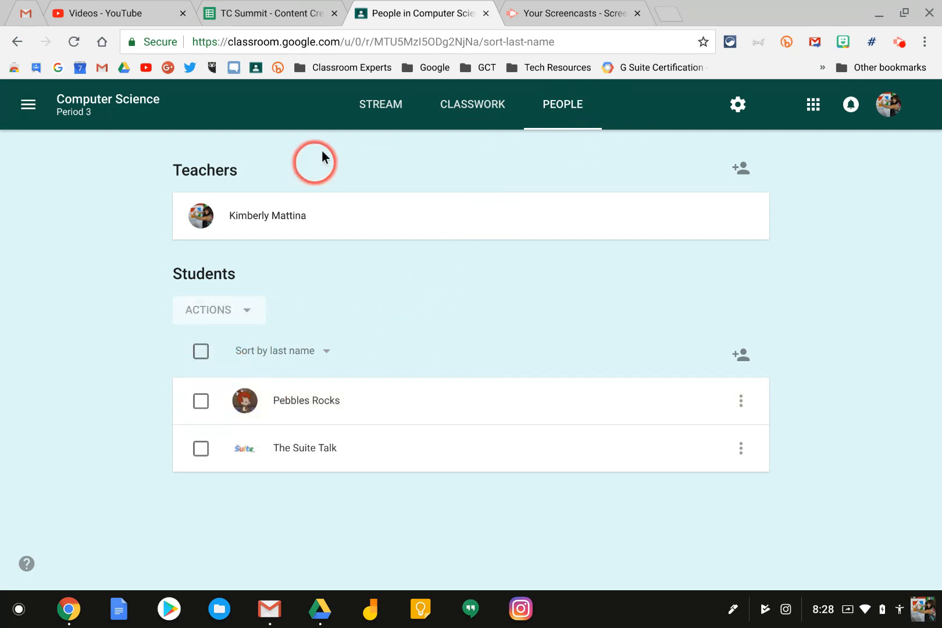
From the Classwork page, open a new assignment form, examine its list of topics, and close it without assigning
{"action": "left_click", "coordinate": [86, 100]}
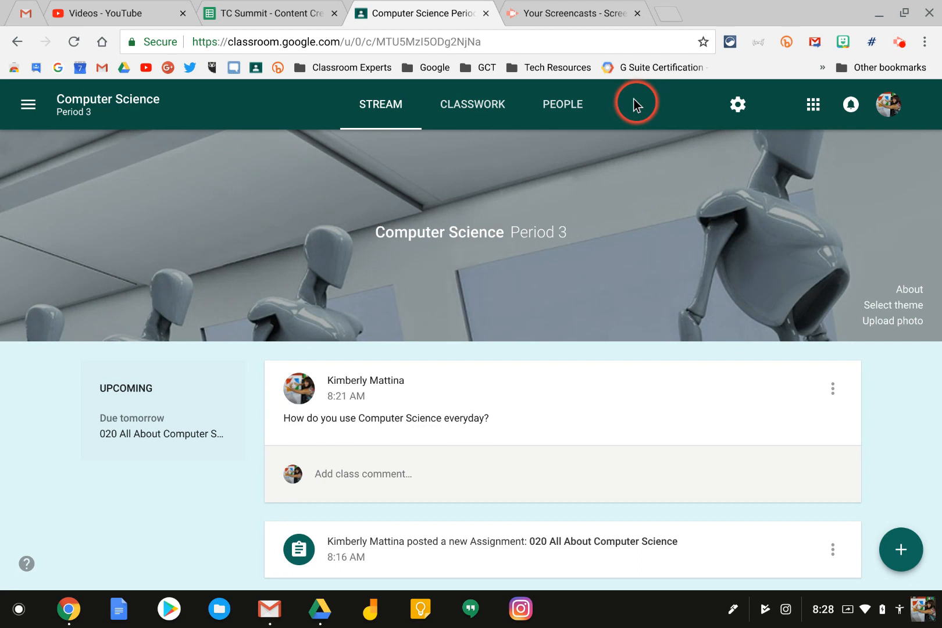
{"action": "left_click", "coordinate": [468, 109]}
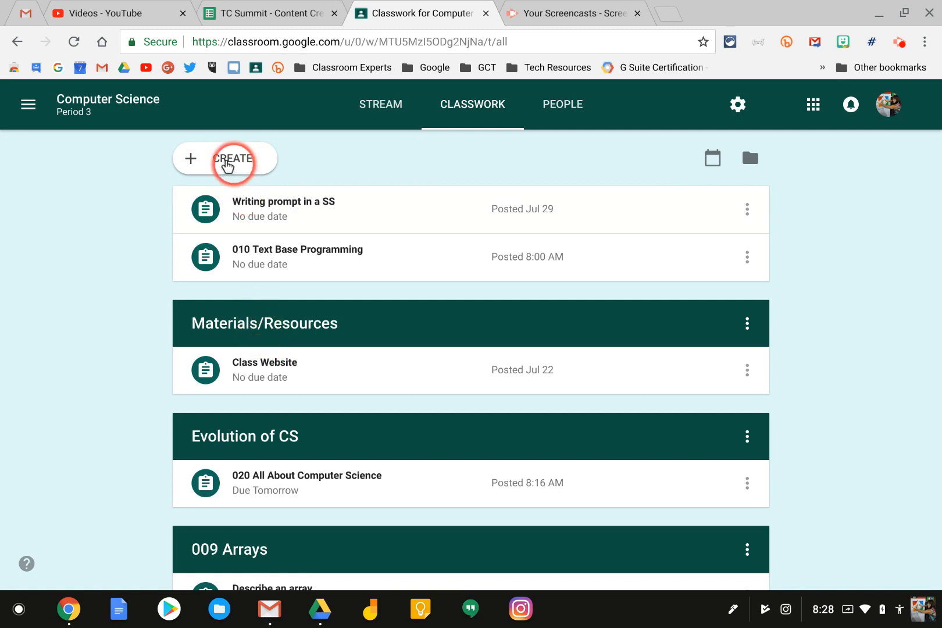
{"action": "left_click", "coordinate": [227, 166]}
{"action": "left_click", "coordinate": [231, 200]}
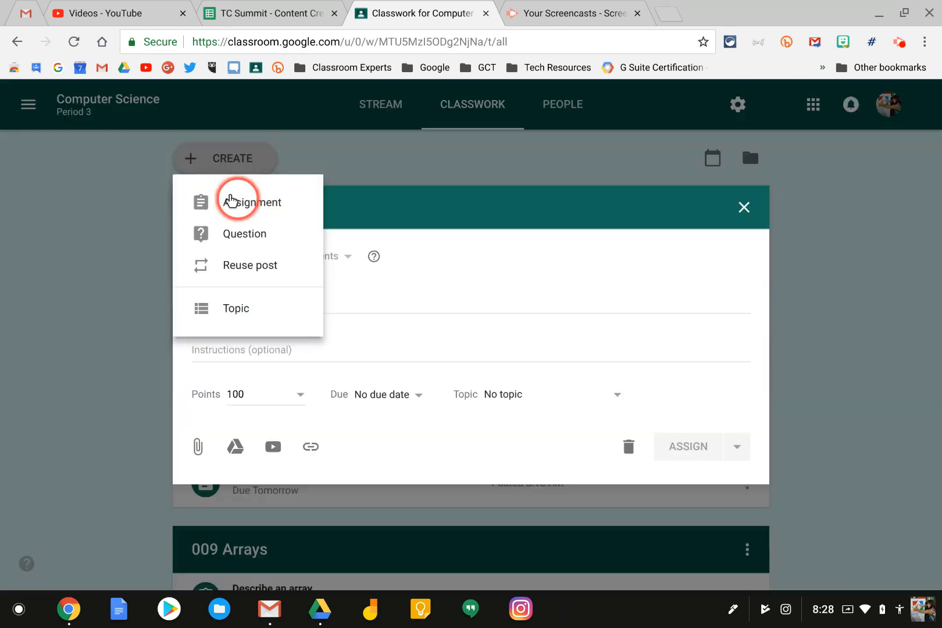
{"action": "left_click", "coordinate": [203, 294]}
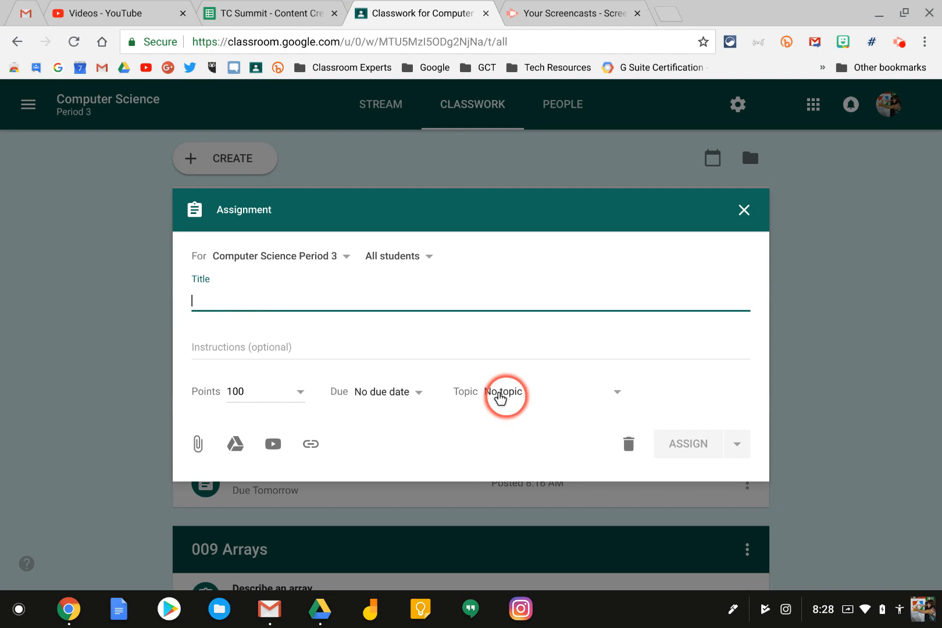
{"action": "left_click", "coordinate": [511, 393]}
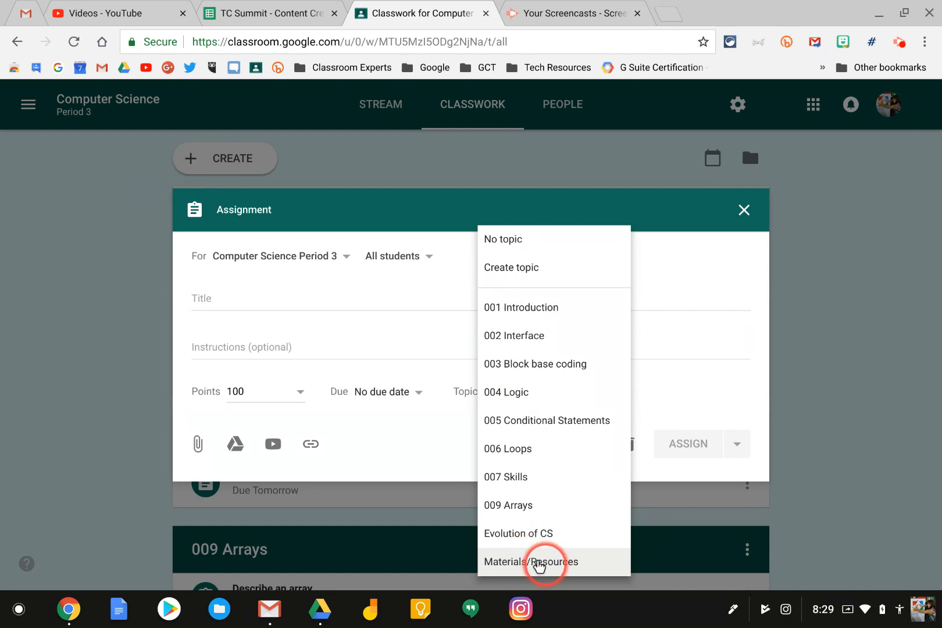
{"action": "left_click", "coordinate": [741, 210]}
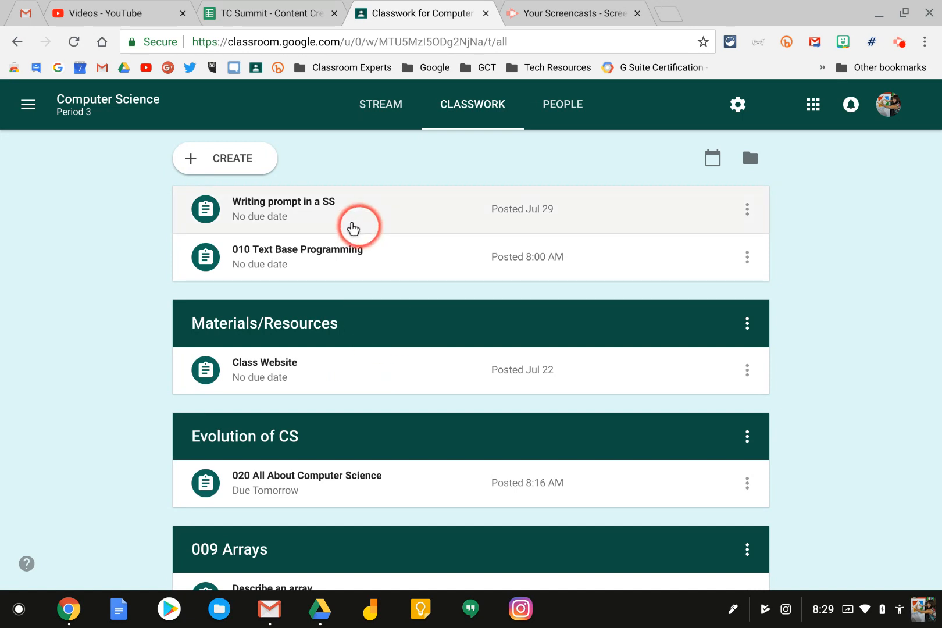
Bring up a blank assignment form again to look at its Topic setting, and close it unused
{"action": "left_click", "coordinate": [244, 156]}
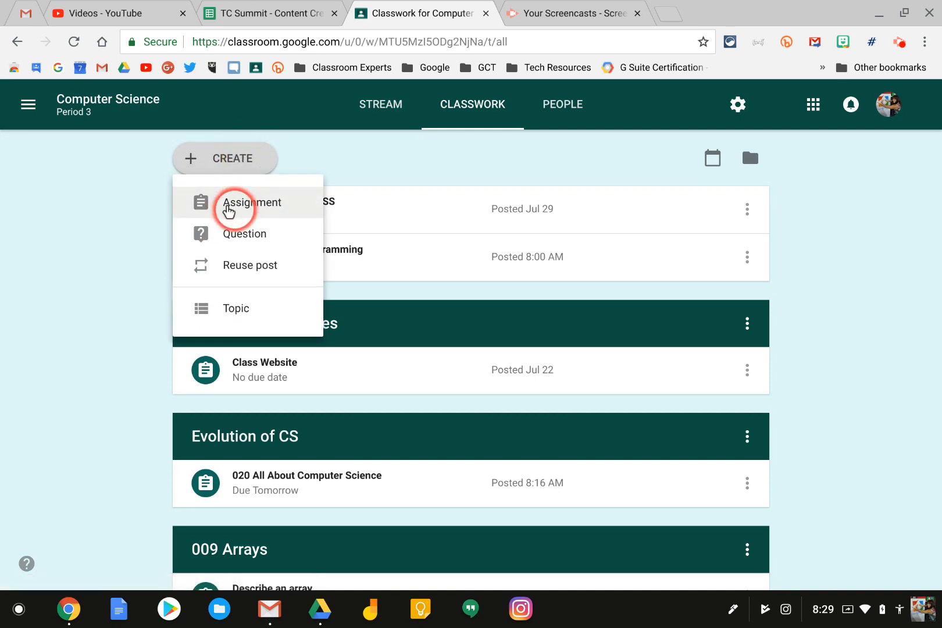
{"action": "left_click", "coordinate": [245, 204]}
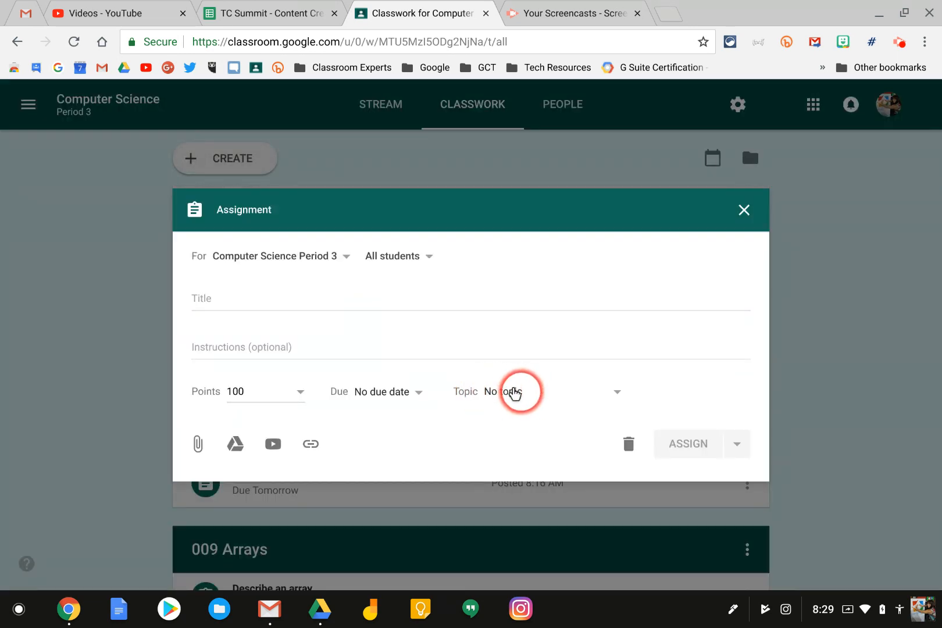
{"action": "left_click", "coordinate": [744, 210]}
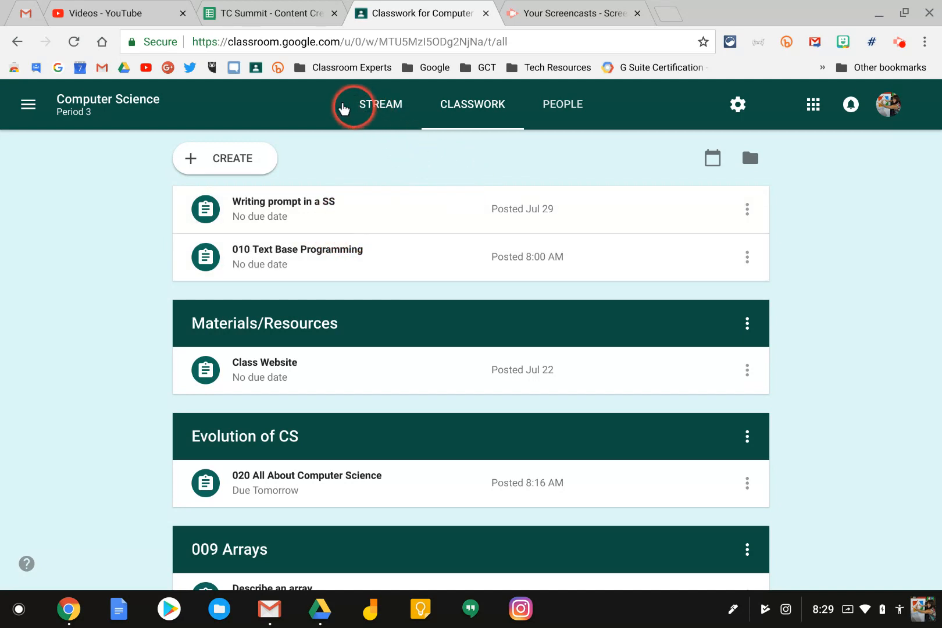
View the class's About details from the Stream page, display the class code full screen, and close both views
{"action": "left_click", "coordinate": [109, 100]}
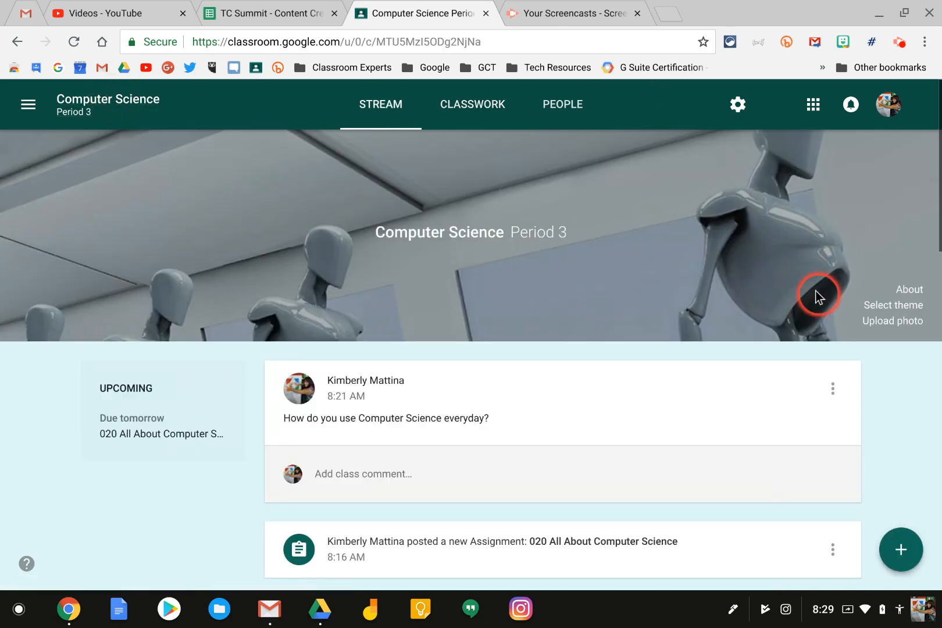
{"action": "left_click", "coordinate": [902, 290]}
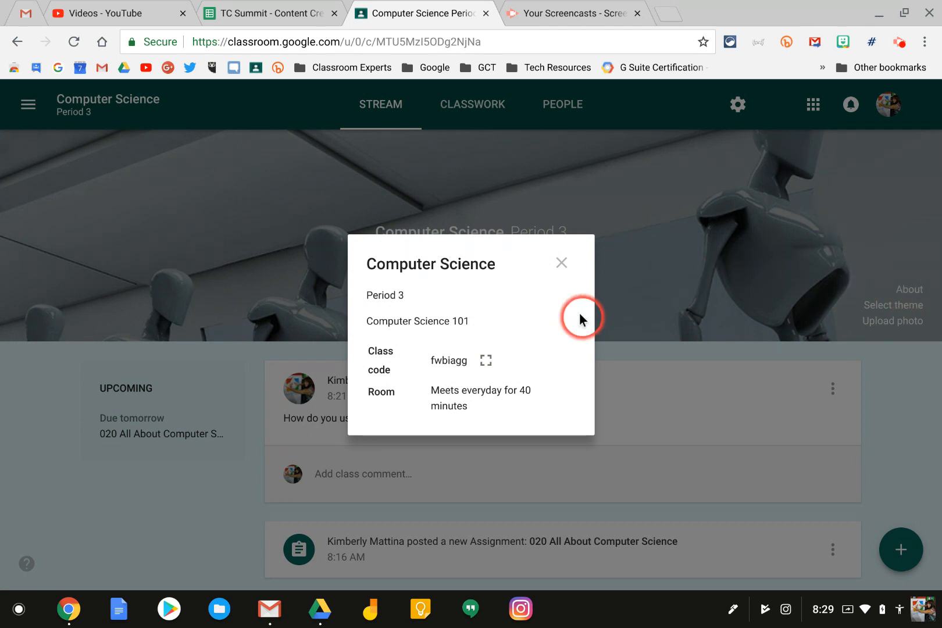
{"action": "left_click", "coordinate": [482, 363]}
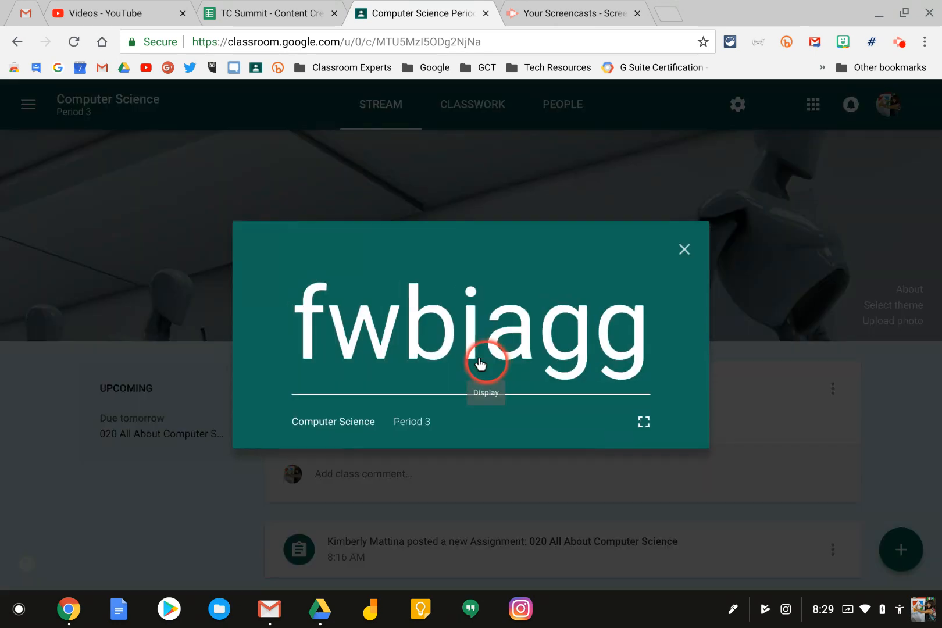
{"action": "left_click", "coordinate": [641, 420]}
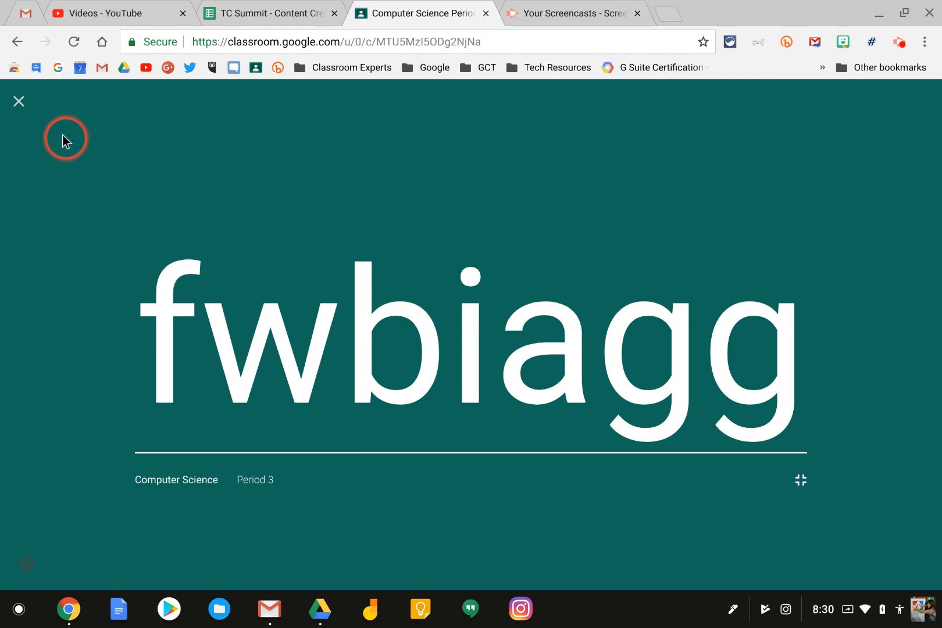
{"action": "left_click", "coordinate": [16, 103]}
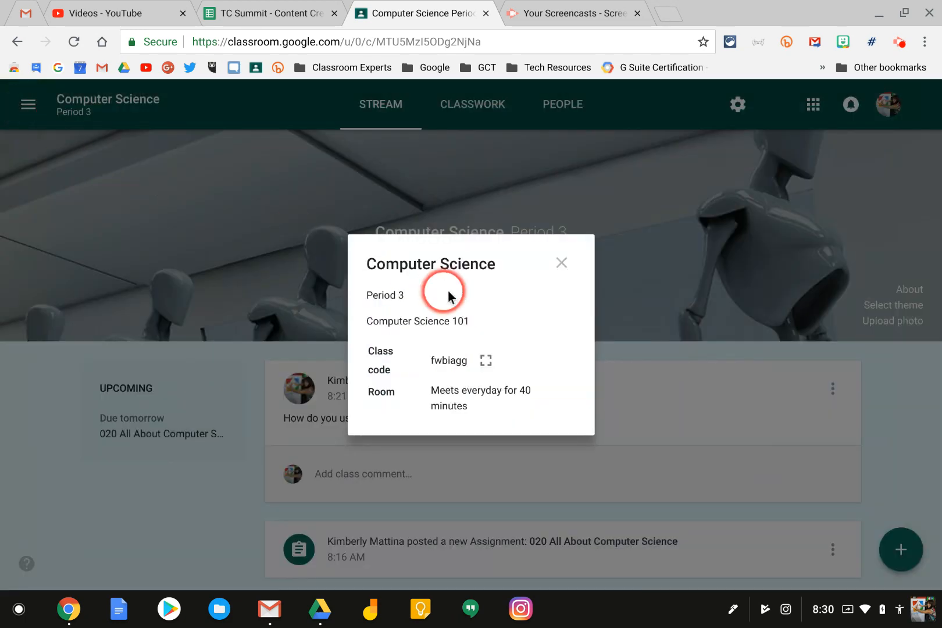
{"action": "left_click", "coordinate": [561, 263]}
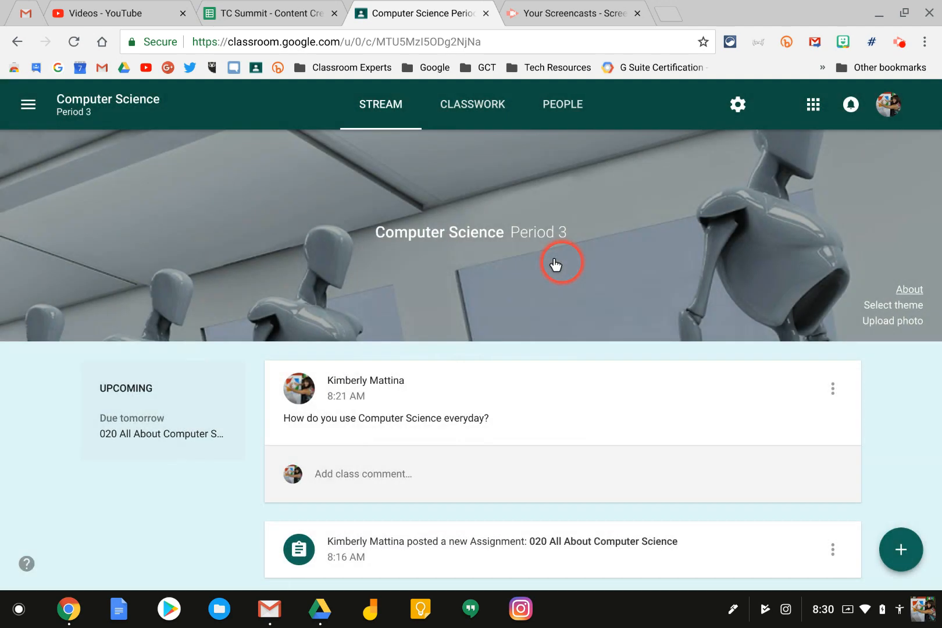
Examine the class settings, including the editable class details, class code options and Stream posting permissions, and close them without saving
{"action": "left_click", "coordinate": [733, 106]}
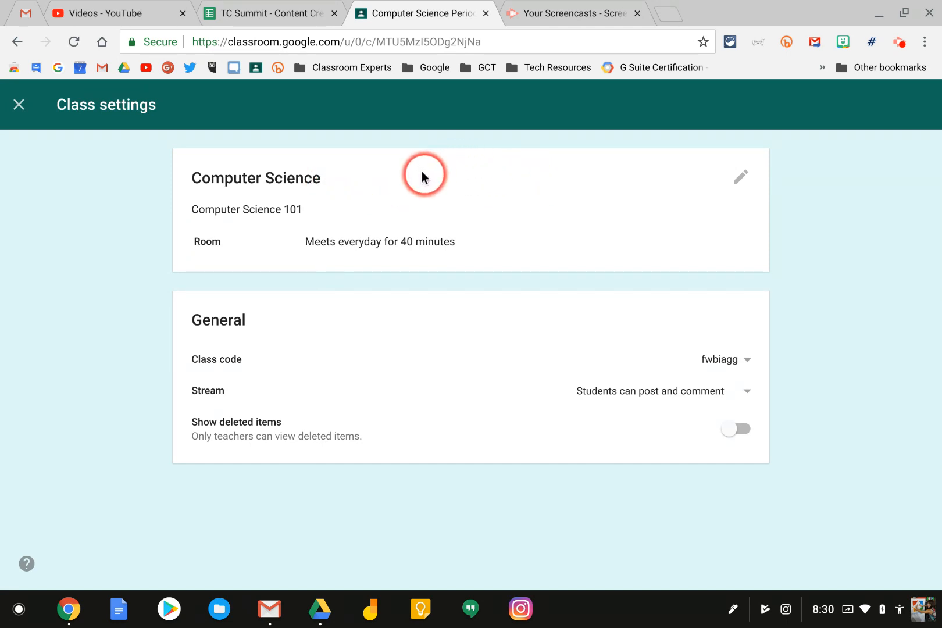
{"action": "left_click", "coordinate": [736, 182]}
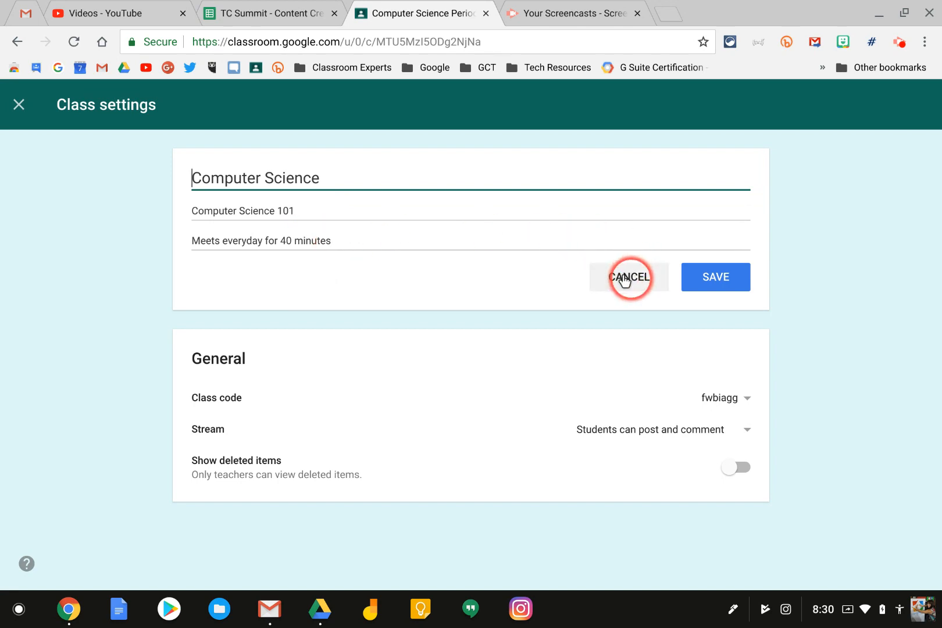
{"action": "left_click", "coordinate": [743, 400]}
{"action": "left_click", "coordinate": [699, 483]}
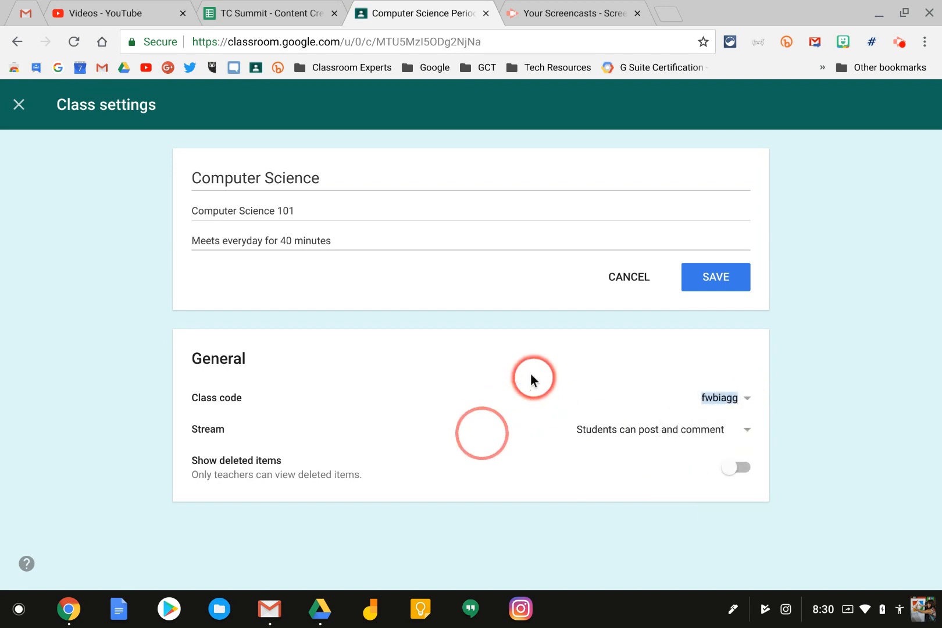
{"action": "left_click", "coordinate": [737, 429]}
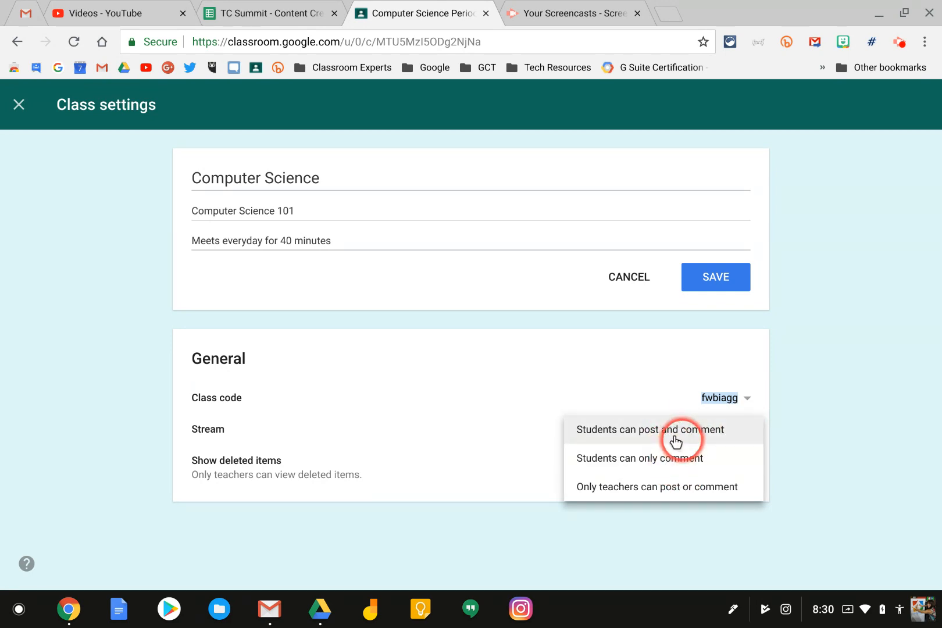
{"action": "left_click", "coordinate": [815, 403]}
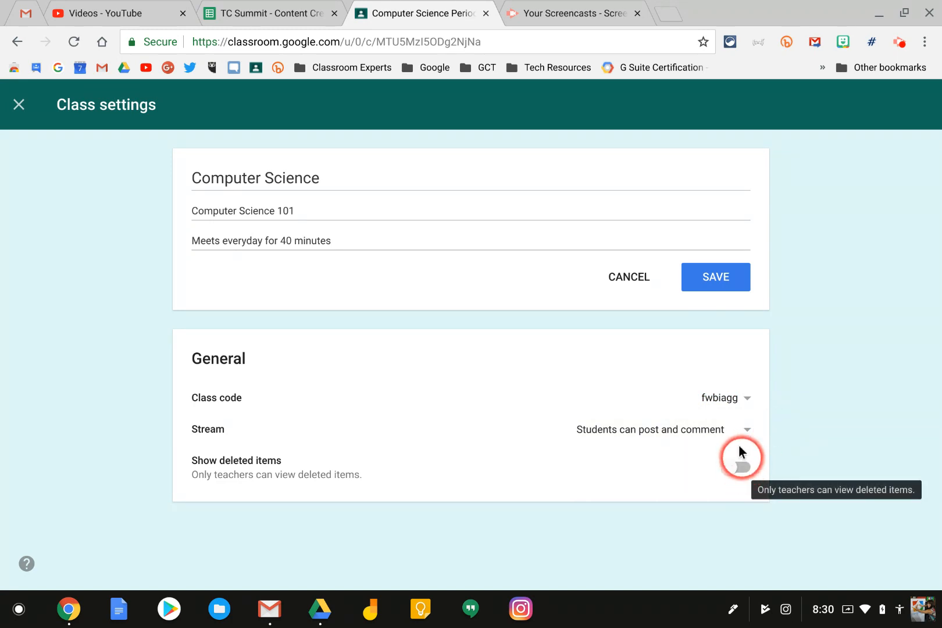
{"action": "left_click", "coordinate": [12, 106]}
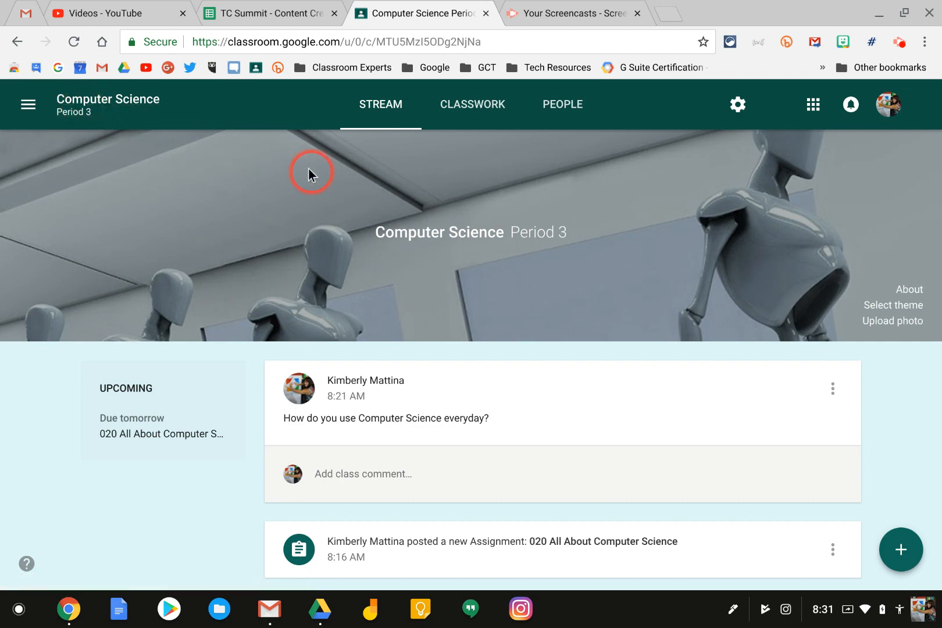
Open the student work for the 002 Interpret a Program assignment in the 003 Block base coding topic of Classwork
{"action": "left_click", "coordinate": [465, 108]}
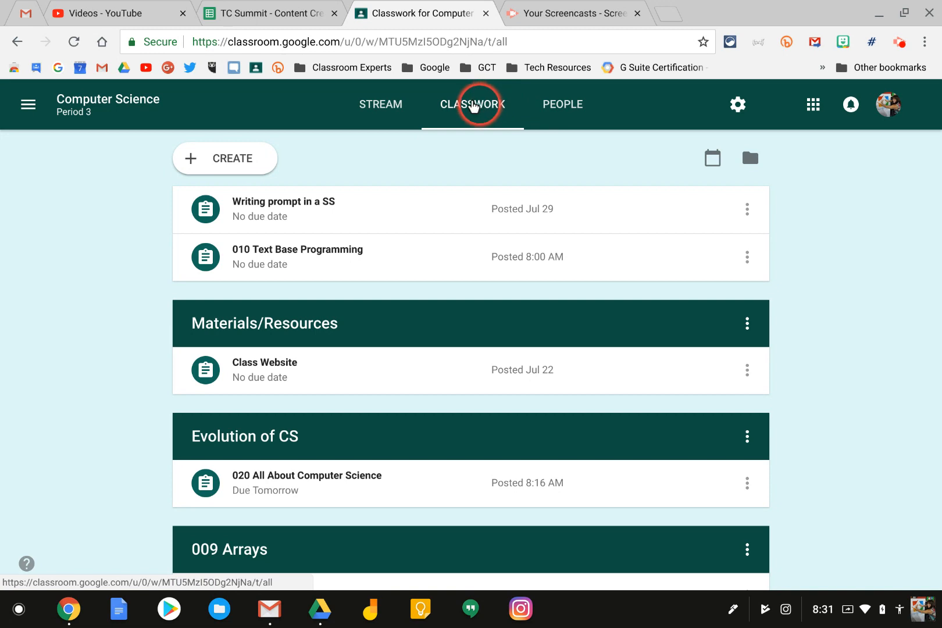
{"action": "scroll", "coordinate": [477, 105], "scroll_direction": "down", "scroll_amount": 6}
{"action": "scroll", "coordinate": [474, 106], "scroll_direction": "down", "scroll_amount": 7}
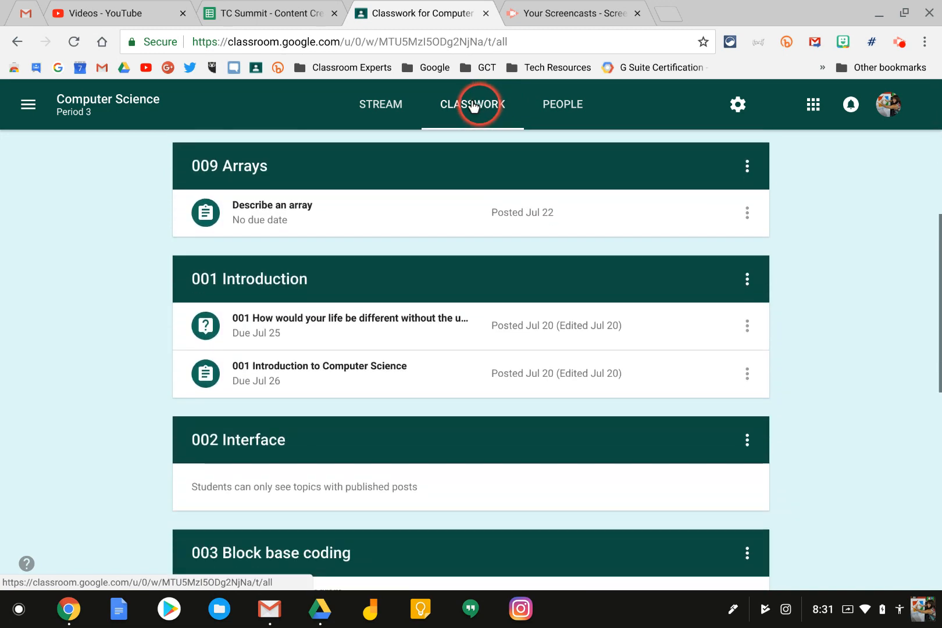
{"action": "scroll", "coordinate": [473, 106], "scroll_direction": "down", "scroll_amount": 1}
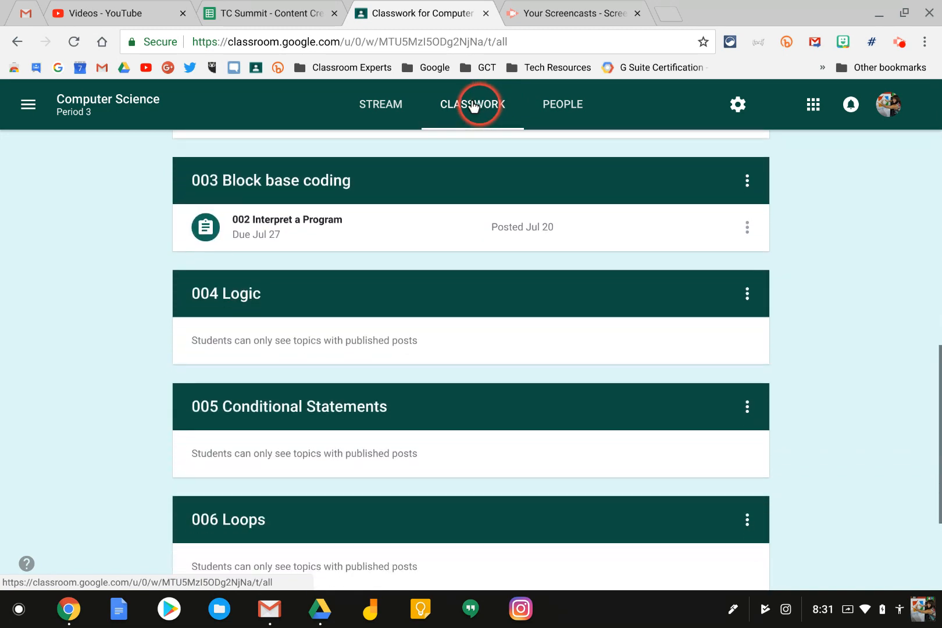
{"action": "left_click", "coordinate": [353, 220]}
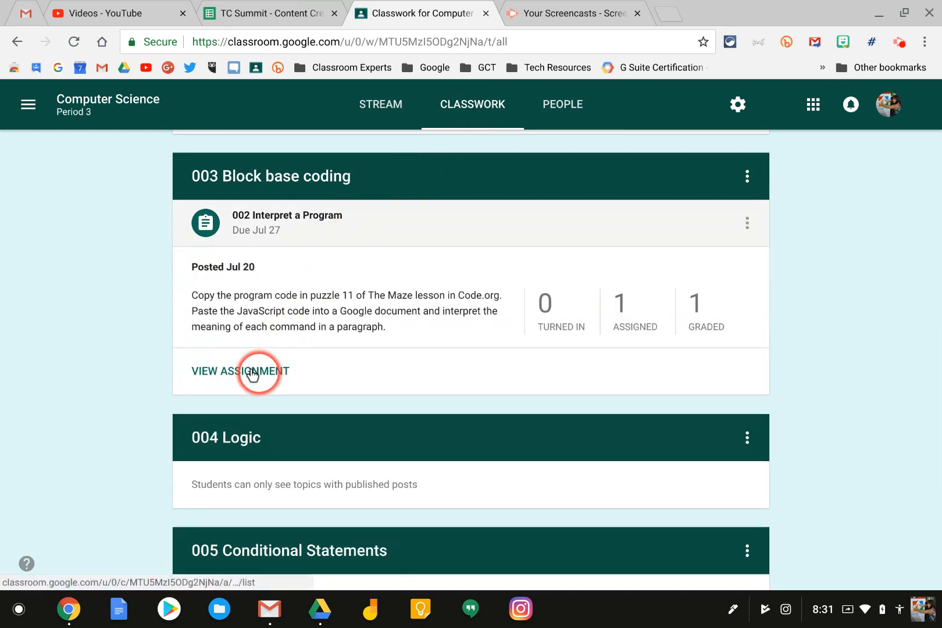
{"action": "left_click", "coordinate": [251, 374]}
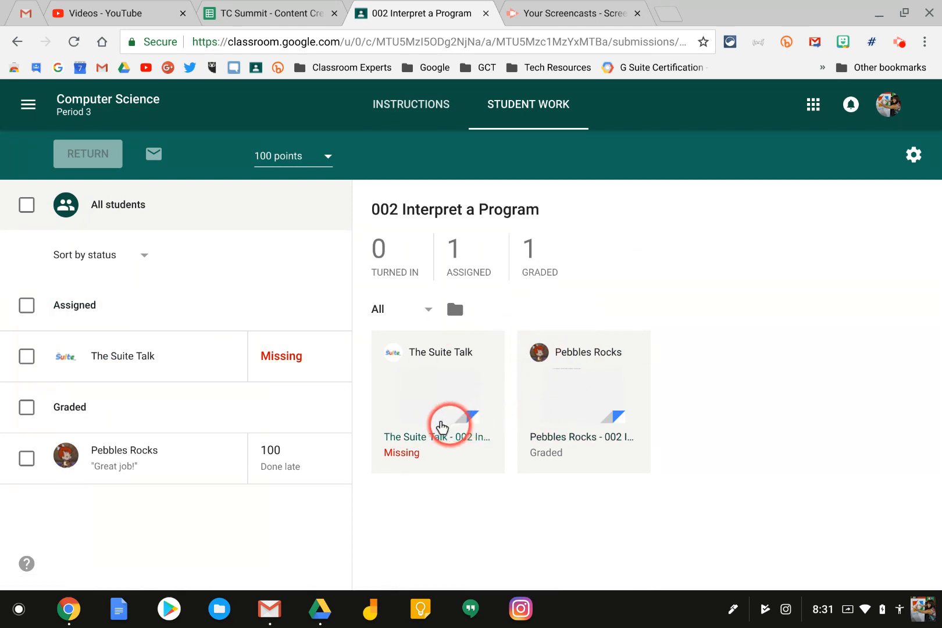
Open the document of the student marked Missing in the grading view, and switch to the previous student's graded work
{"action": "left_click", "coordinate": [424, 436]}
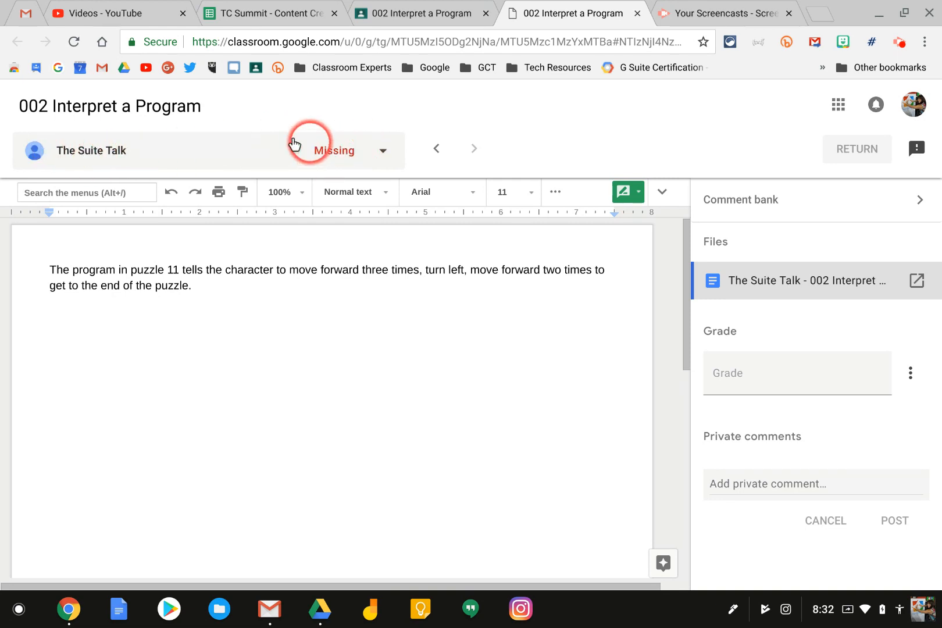
{"action": "left_click", "coordinate": [430, 150]}
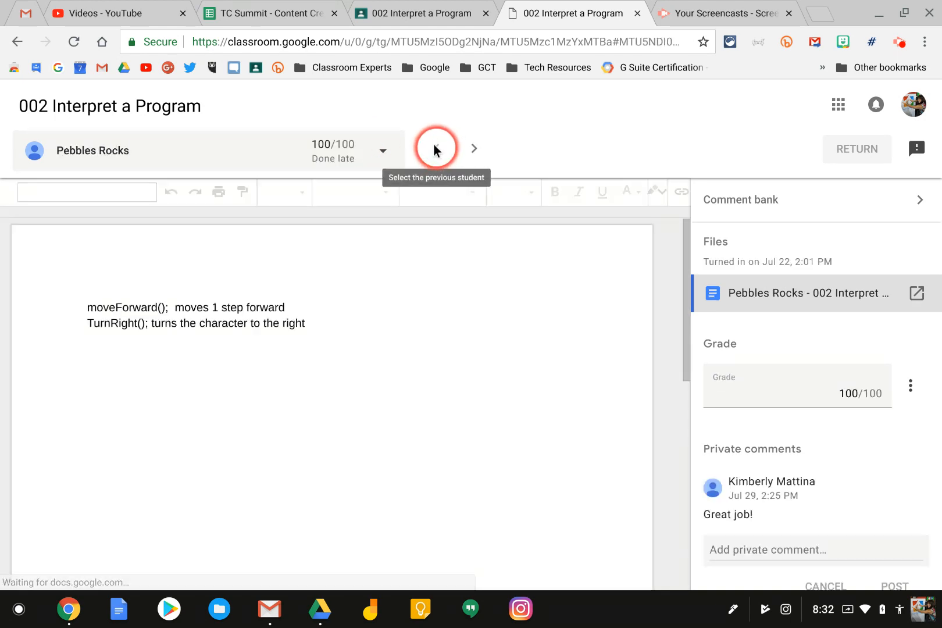
Switch to the next student's work marked Missing, and reselect that student in the student list
{"action": "left_click", "coordinate": [469, 150]}
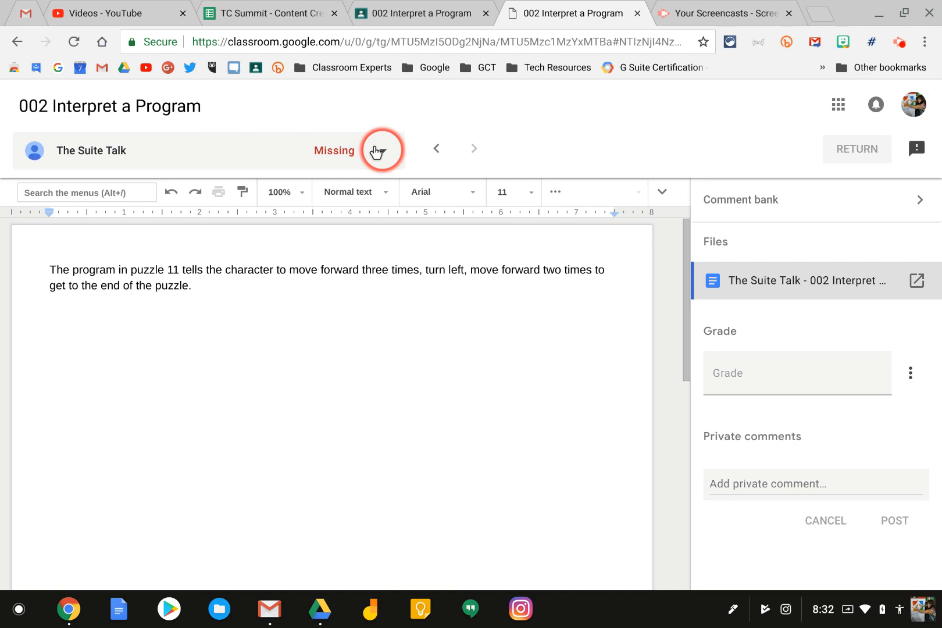
{"action": "left_click", "coordinate": [378, 151]}
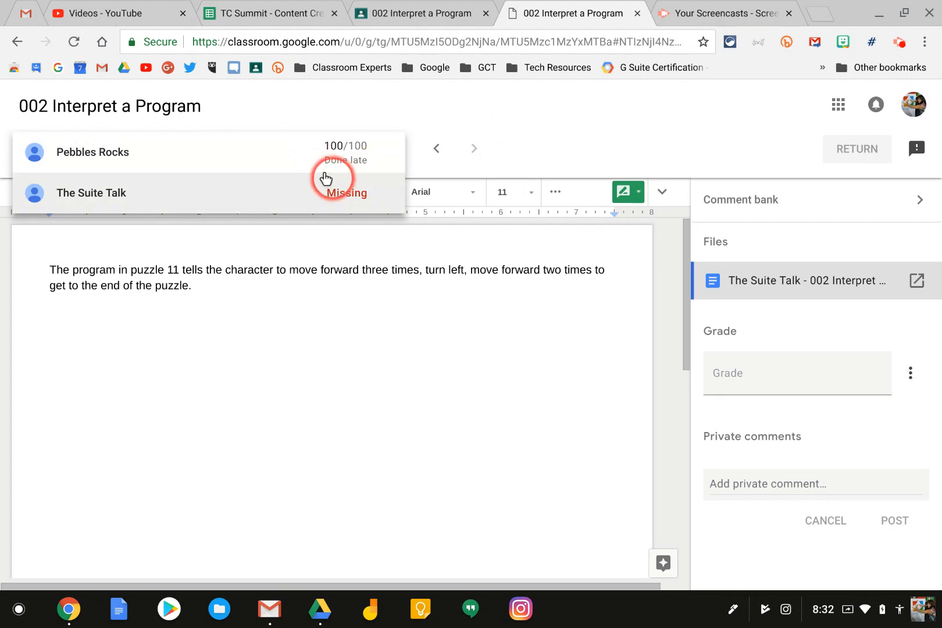
{"action": "left_click", "coordinate": [370, 187]}
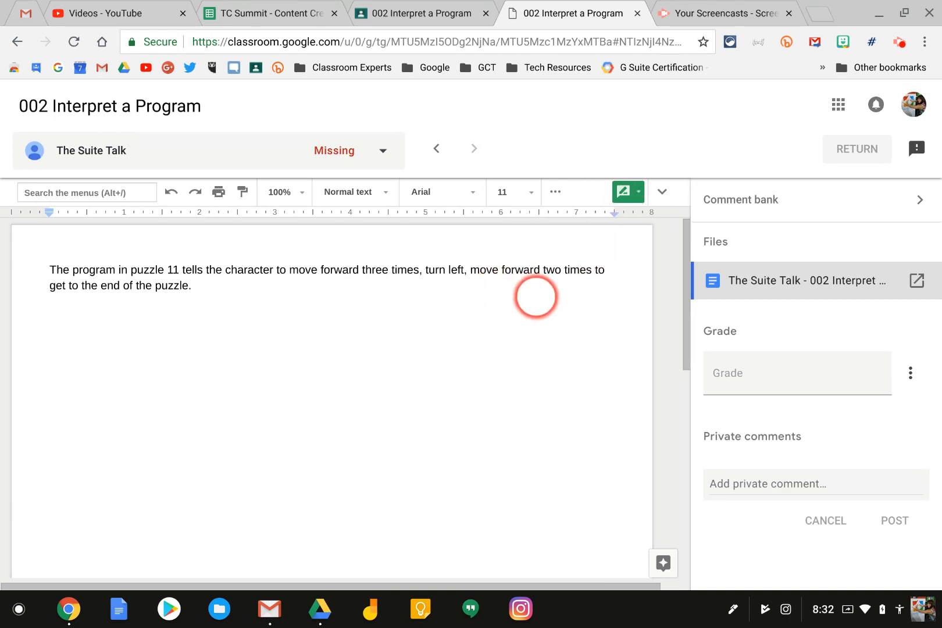
Add the comment "Review your work" to the comment bank
{"action": "left_click", "coordinate": [747, 202]}
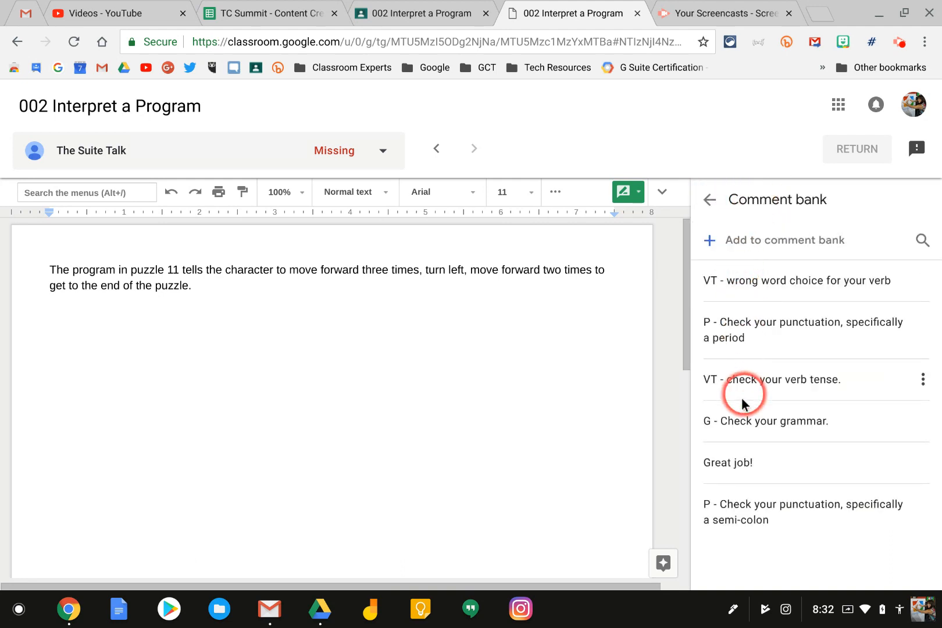
{"action": "left_click", "coordinate": [741, 246]}
{"action": "left_click", "coordinate": [388, 318]}
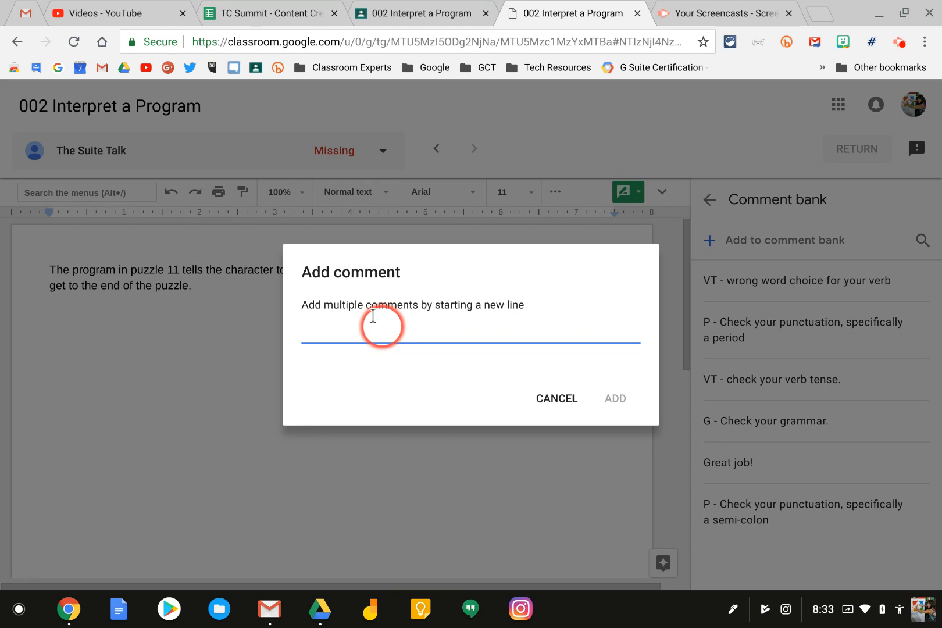
{"action": "type", "text": "Review your work"}
{"action": "left_click", "coordinate": [606, 397]}
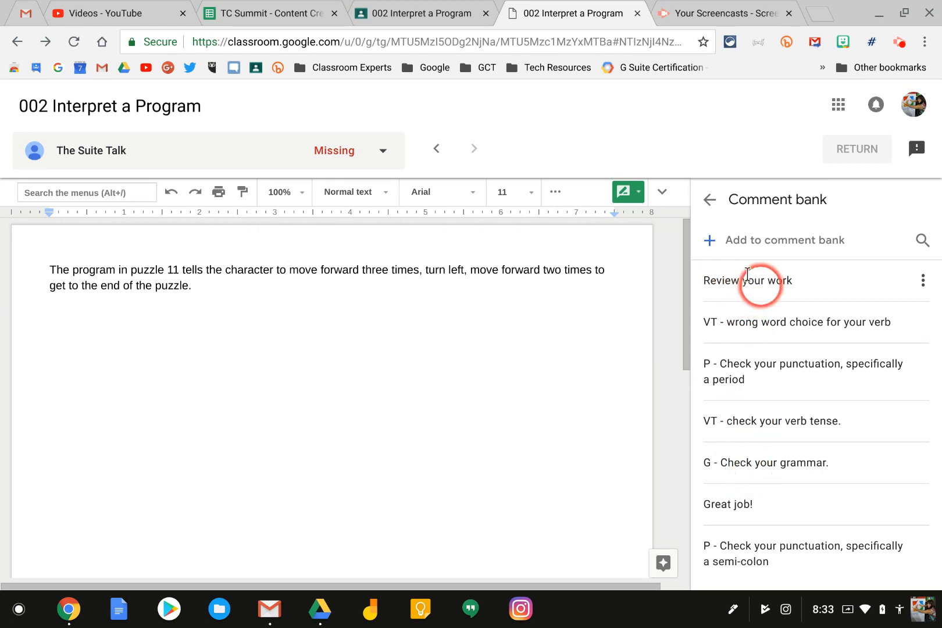
View the options available for the "Review your work" comment, and leave the comment bank
{"action": "left_click", "coordinate": [921, 282]}
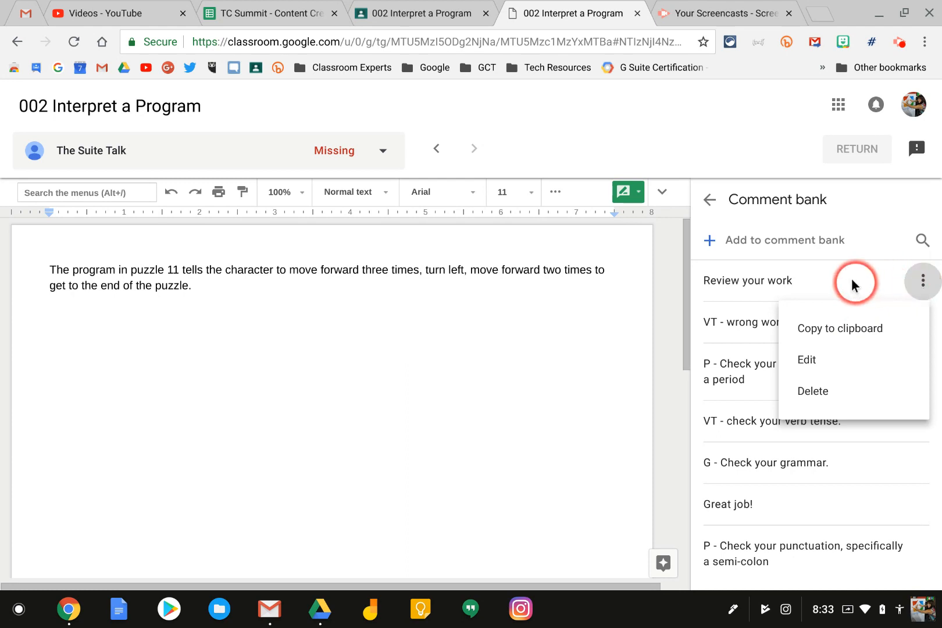
{"action": "left_click", "coordinate": [887, 277]}
{"action": "left_click", "coordinate": [724, 200]}
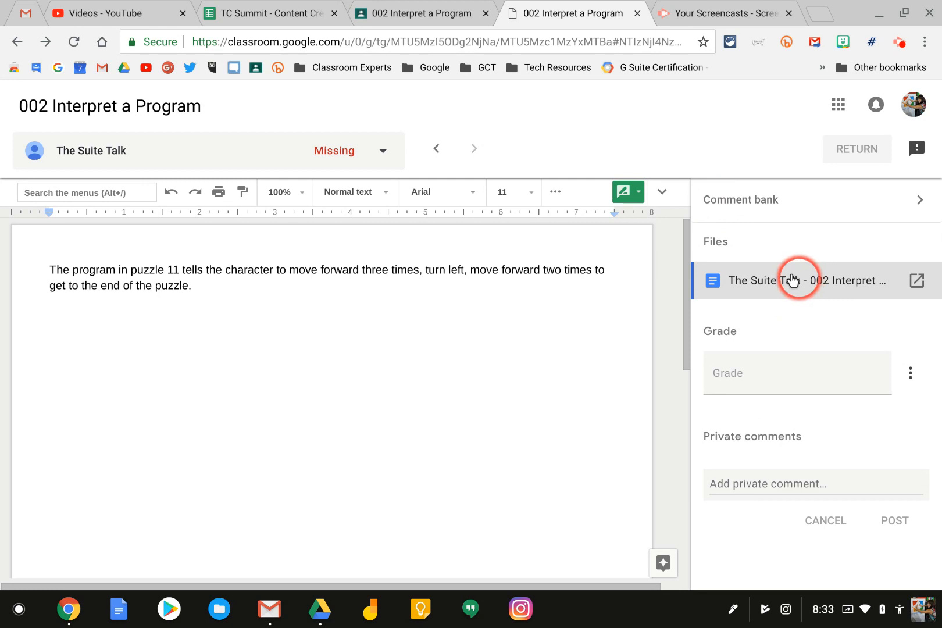
Set the grade of the student marked Missing to 90 out of 100, and view the additional grade options
{"action": "left_click", "coordinate": [729, 368]}
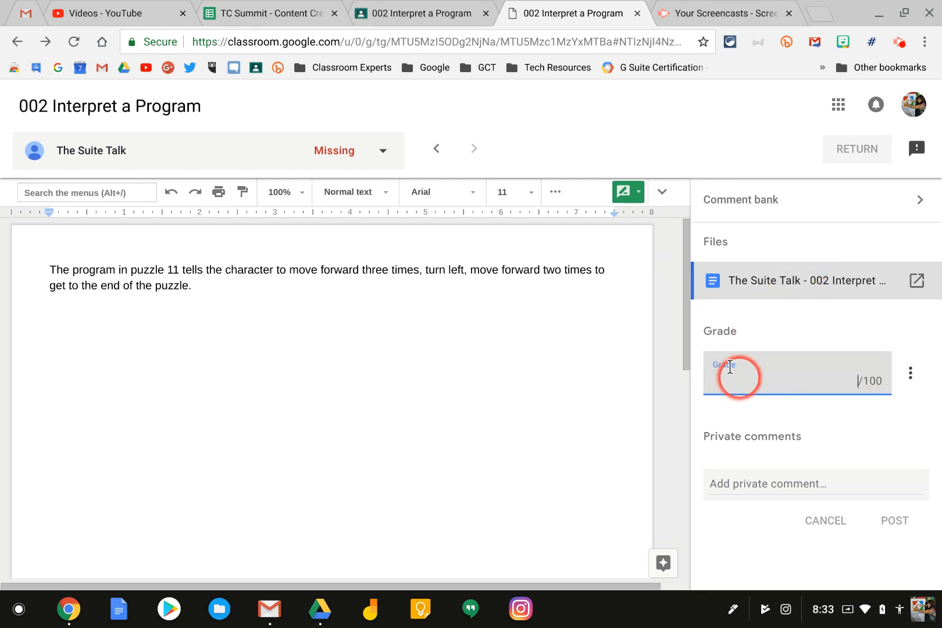
{"action": "type", "text": "90"}
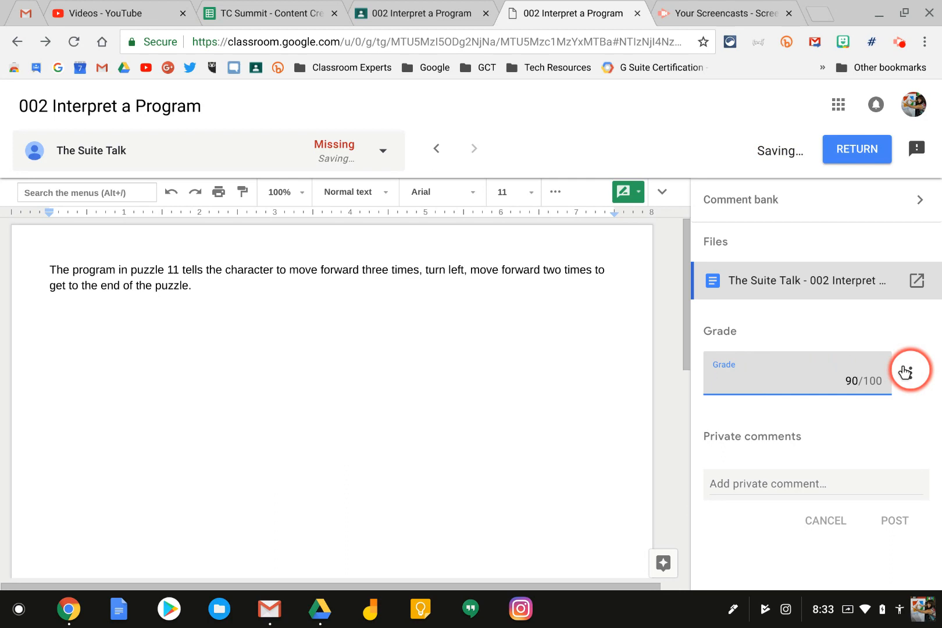
{"action": "left_click", "coordinate": [905, 372]}
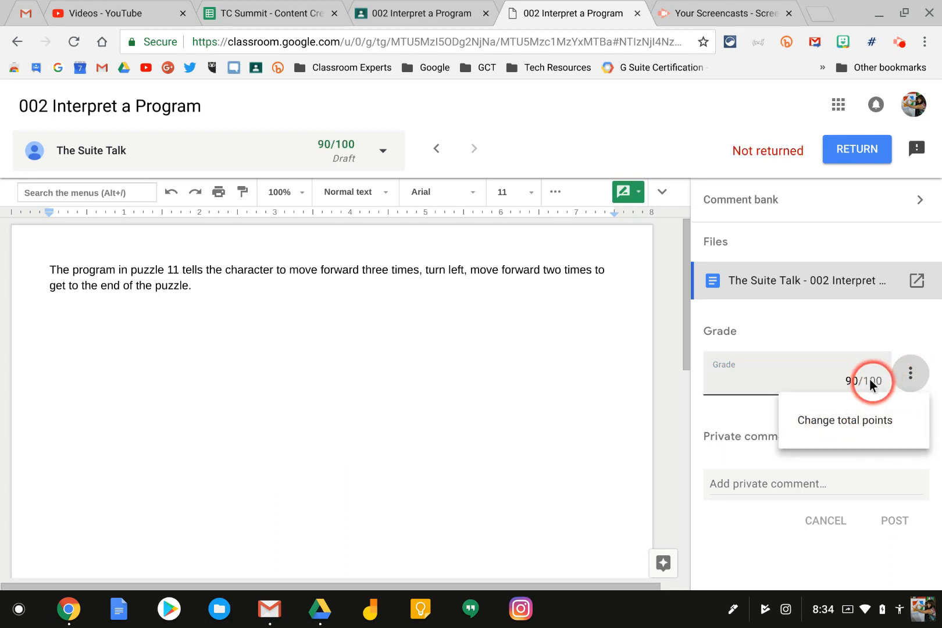
{"action": "left_click", "coordinate": [772, 367]}
Draft the private comment "Please see me at the end of class." for the student
{"action": "left_click", "coordinate": [719, 476]}
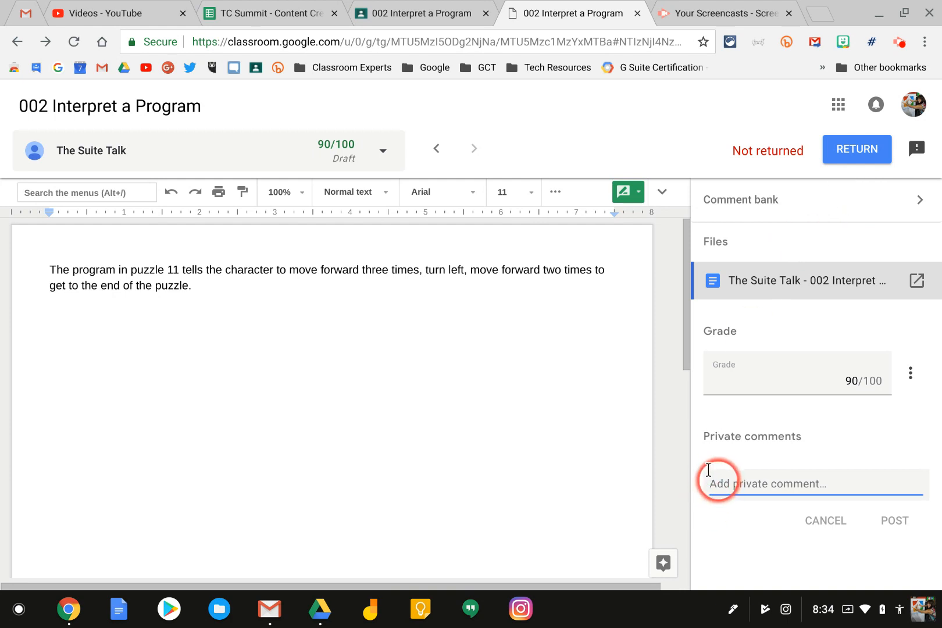
{"action": "type", "text": "See"}
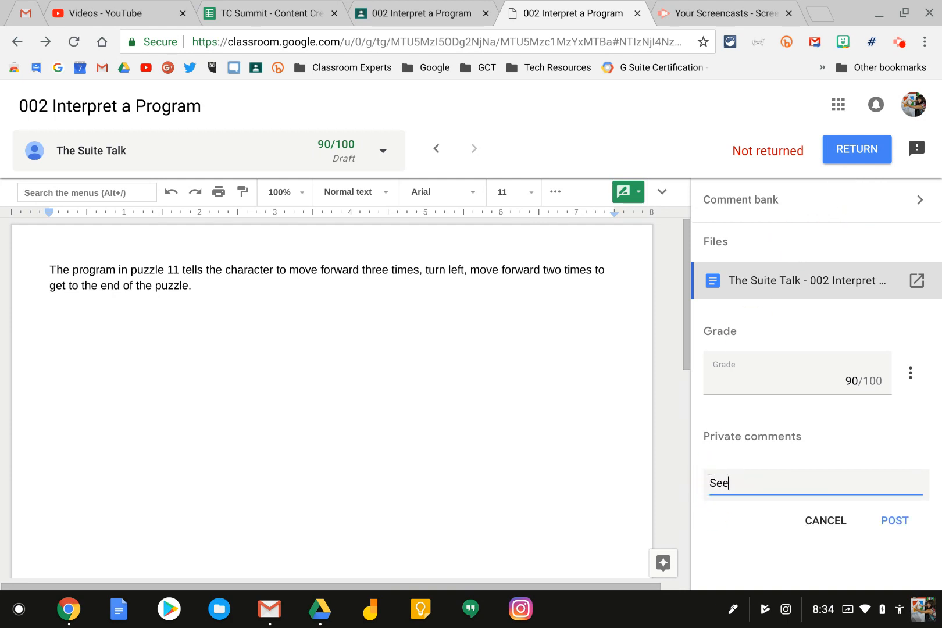
{"action": "key", "text": "BackSpace"}
{"action": "key", "text": "BackSpace"}
{"action": "key", "text": "BackSpace"}
{"action": "type", "text": "Ple"}
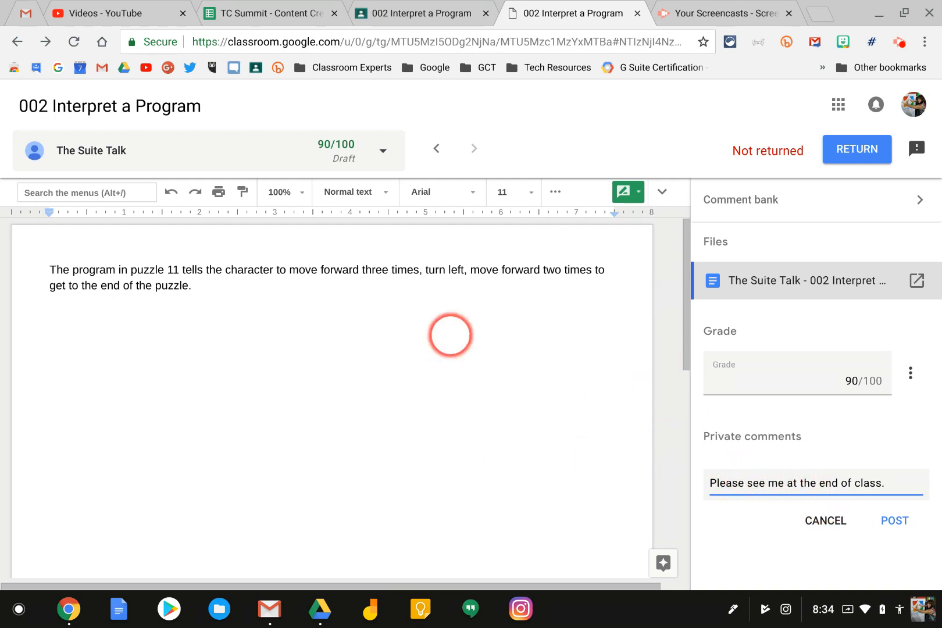
Comment on "turn left, move forward two times to" in the document using the comment bank entry "Review your work"
{"action": "left_click", "coordinate": [426, 271]}
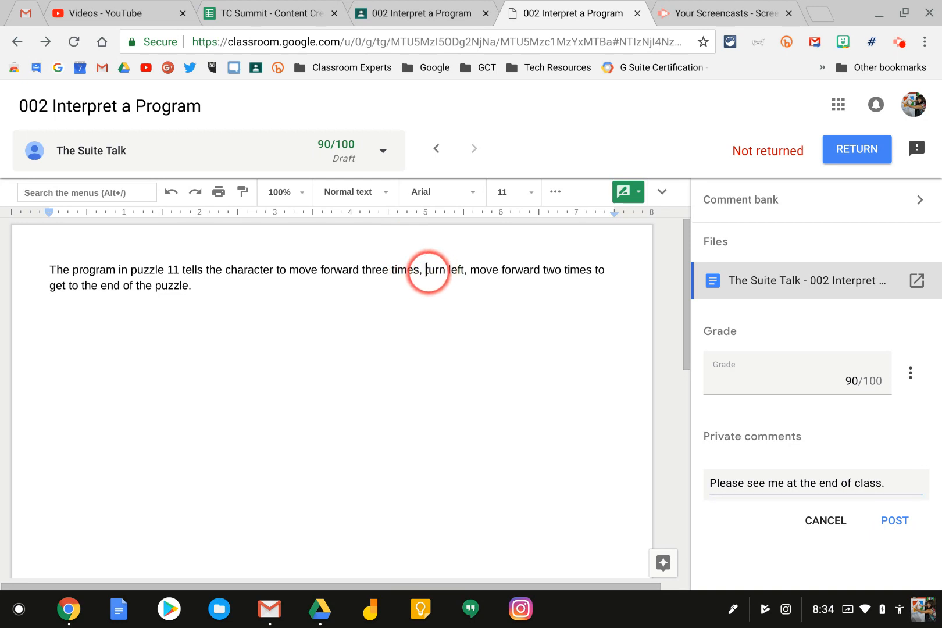
{"action": "left_click", "coordinate": [426, 270]}
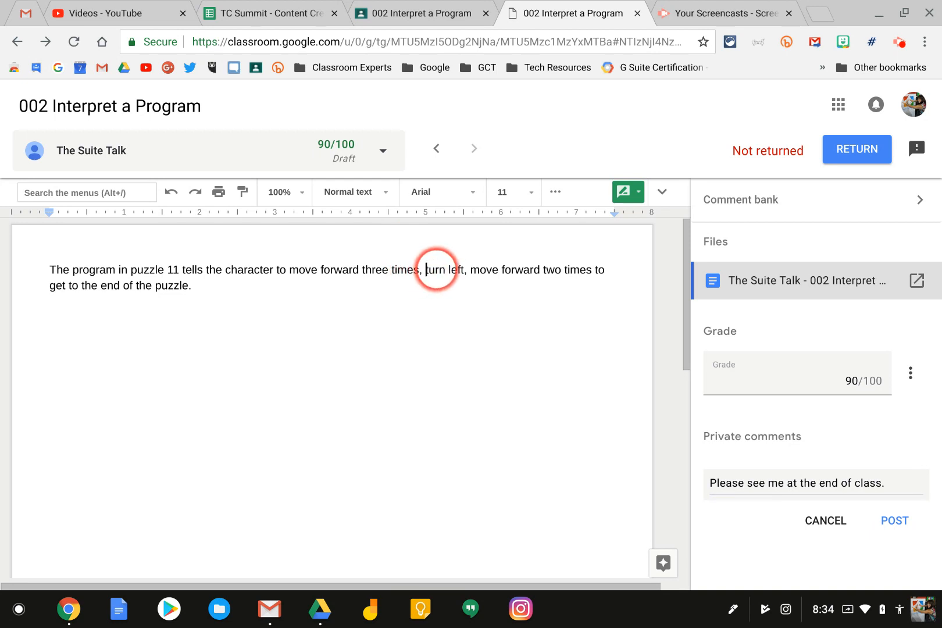
{"action": "key", "text": "ctrl+shift+Right"}
{"action": "key", "text": "ctrl+shift+Right"}
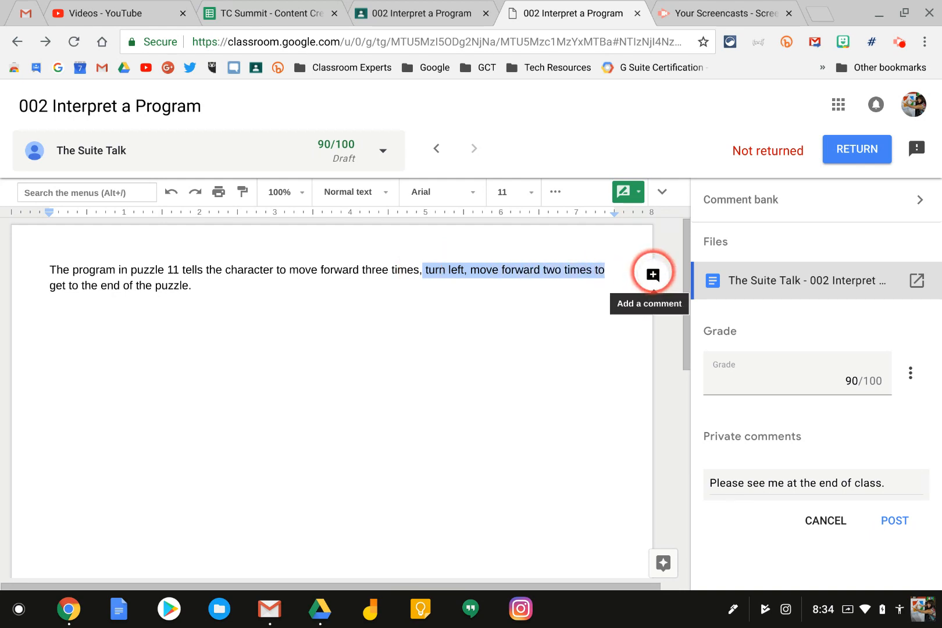
{"action": "left_click", "coordinate": [653, 274]}
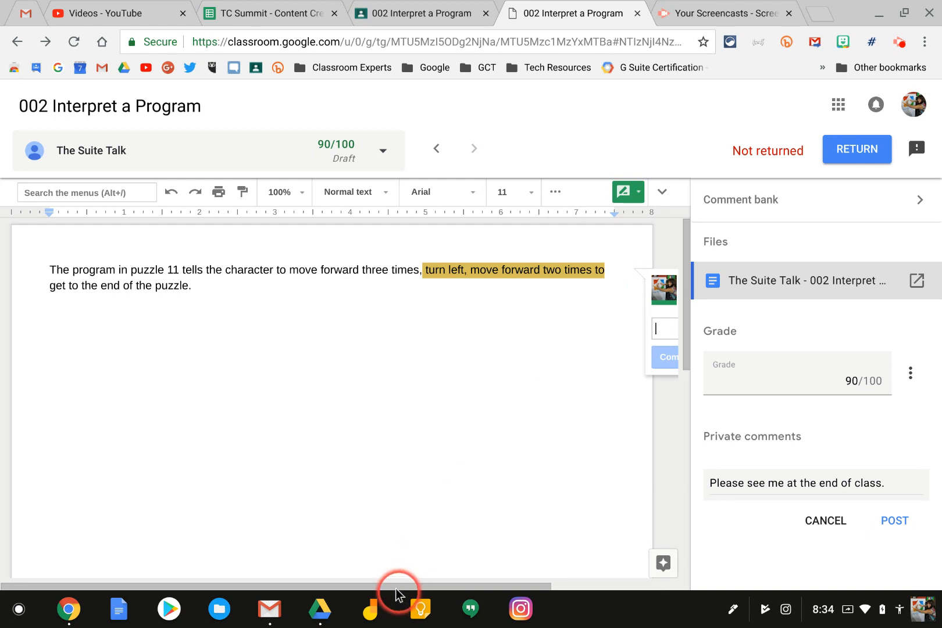
{"action": "scroll", "coordinate": [389, 583], "scroll_direction": "right", "scroll_amount": 3}
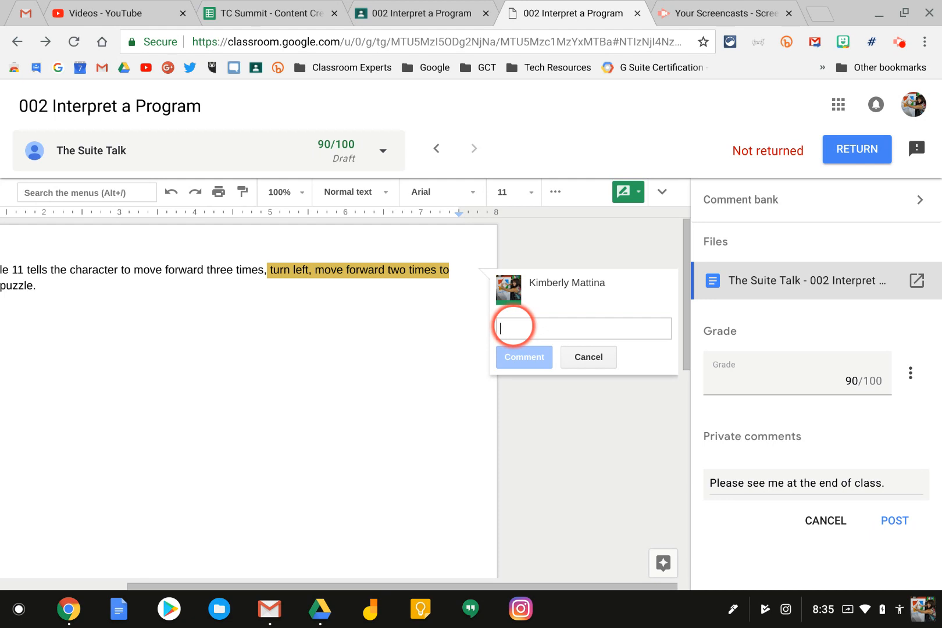
{"action": "type", "text": "#"}
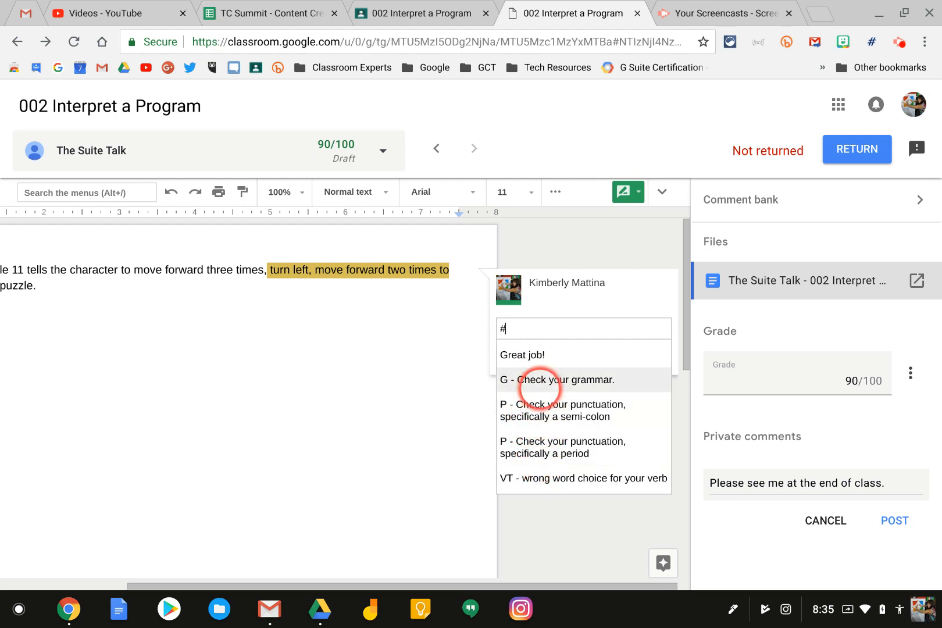
{"action": "scroll", "coordinate": [540, 389], "scroll_direction": "down", "scroll_amount": 1}
{"action": "scroll", "coordinate": [540, 388], "scroll_direction": "down", "scroll_amount": 1}
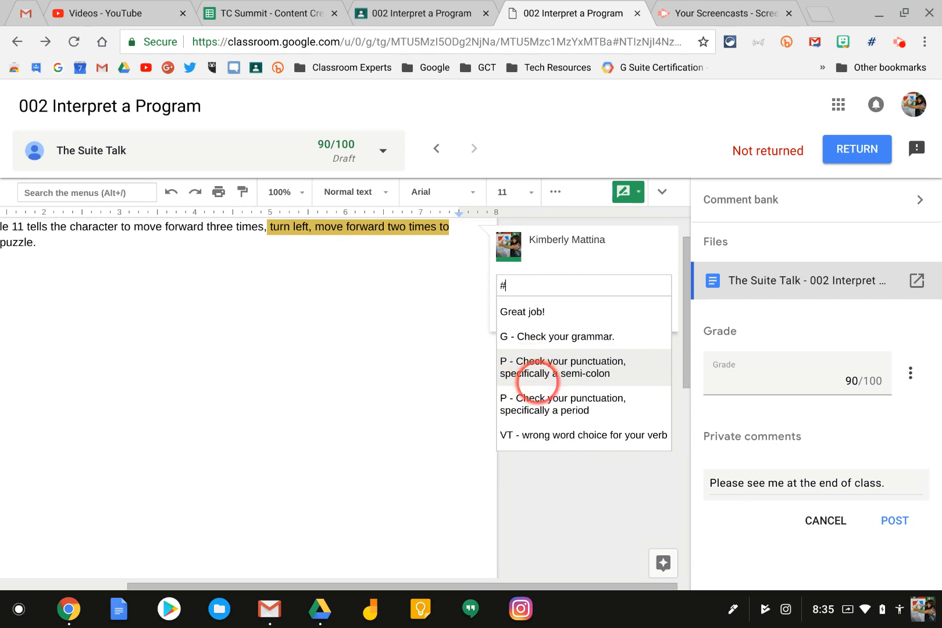
{"action": "type", "text": "R"}
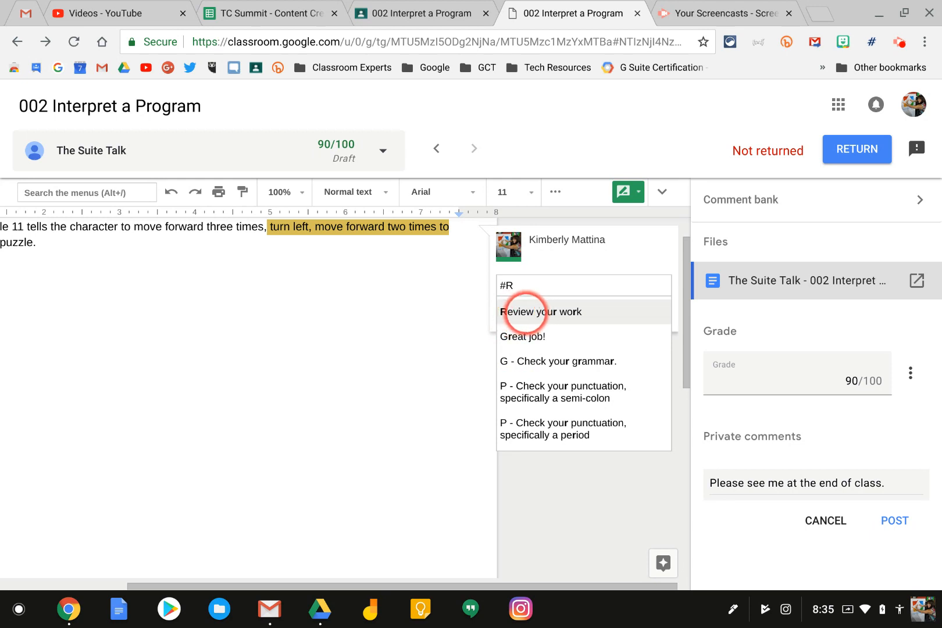
{"action": "left_click", "coordinate": [524, 311]}
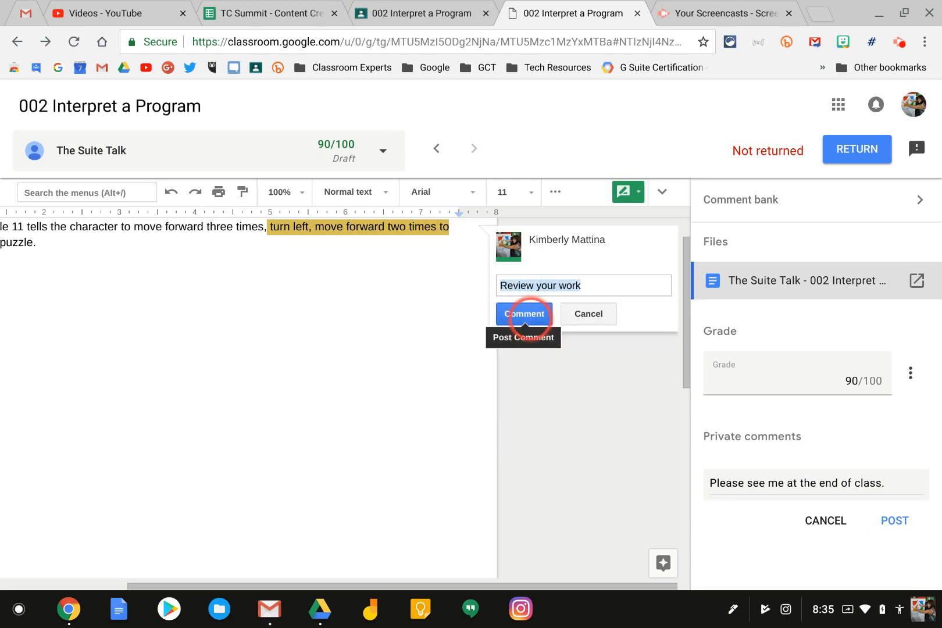
{"action": "left_click", "coordinate": [523, 313]}
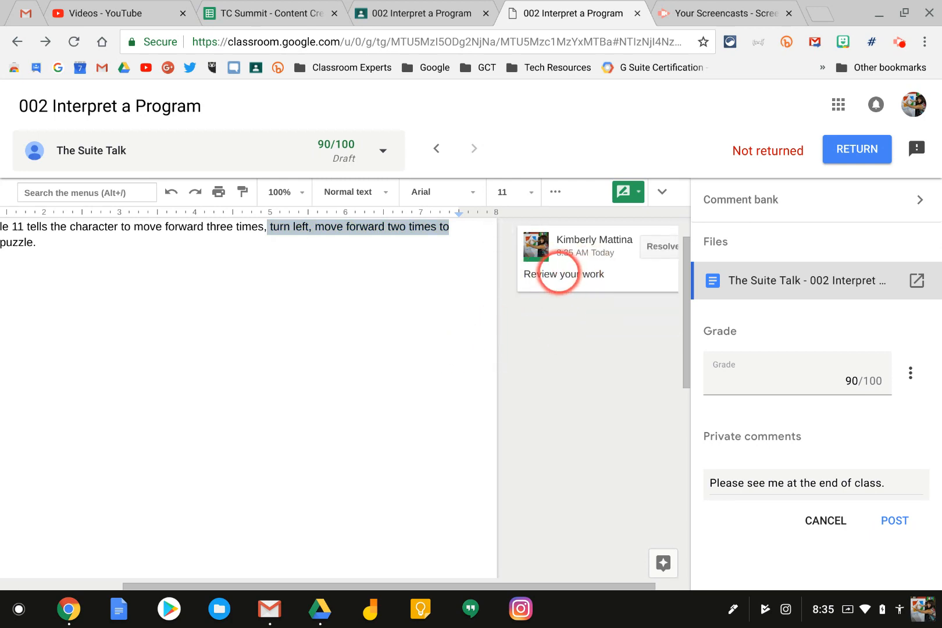
{"action": "left_click", "coordinate": [489, 325]}
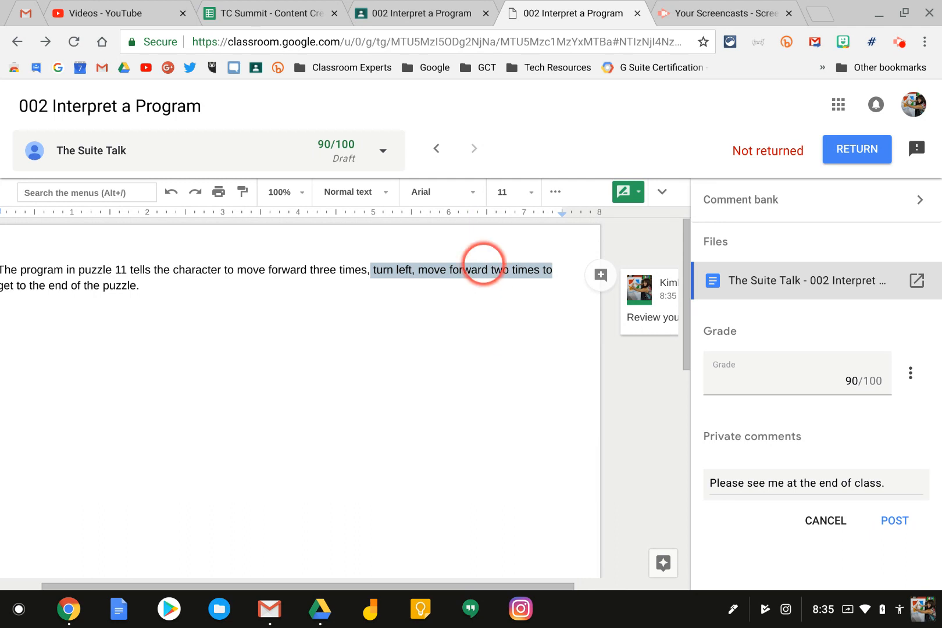
Return the graded work to the student and confirm the return
{"action": "scroll", "coordinate": [487, 325], "scroll_direction": "right", "scroll_amount": 2}
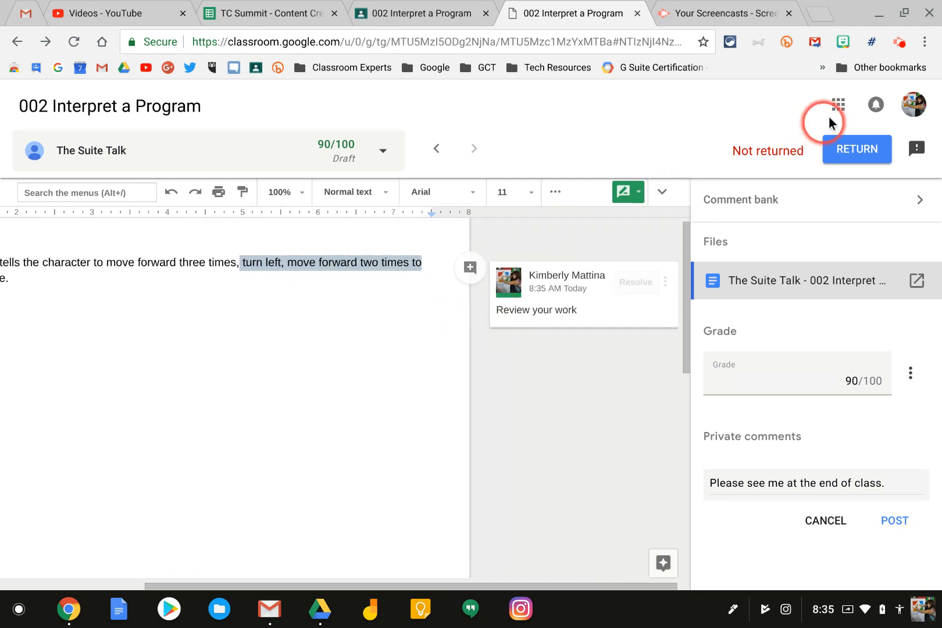
{"action": "left_click", "coordinate": [854, 150]}
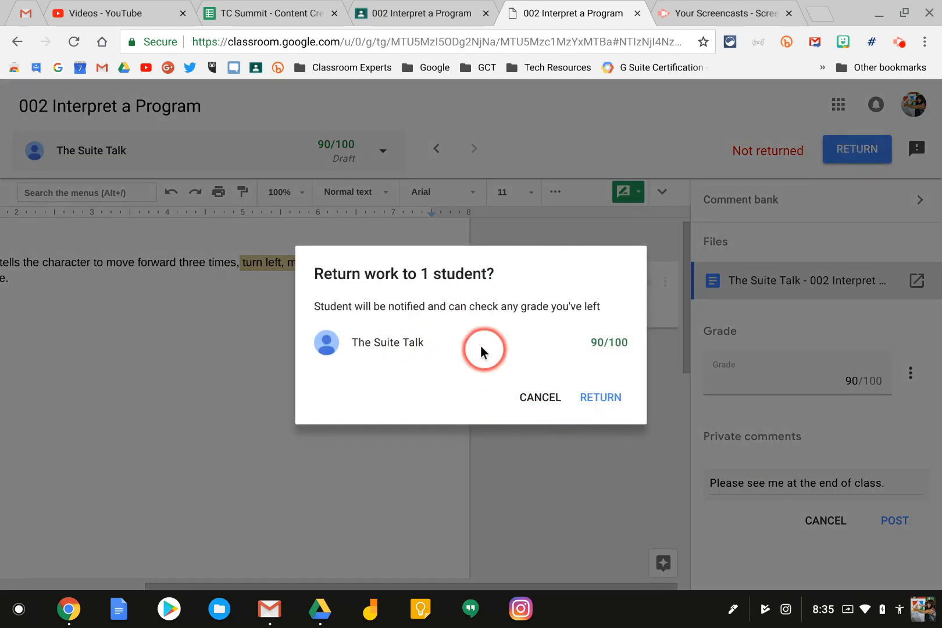
{"action": "left_click", "coordinate": [600, 397]}
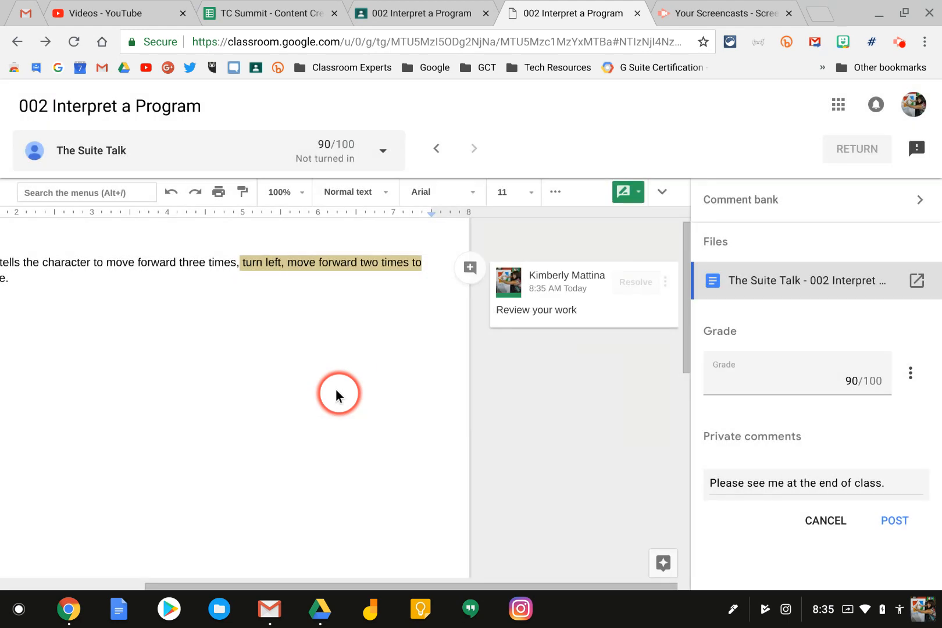
Review the commented document and the grades in the student list, and go back to the assignment's Student Work page
{"action": "scroll", "coordinate": [330, 380], "scroll_direction": "left", "scroll_amount": 5}
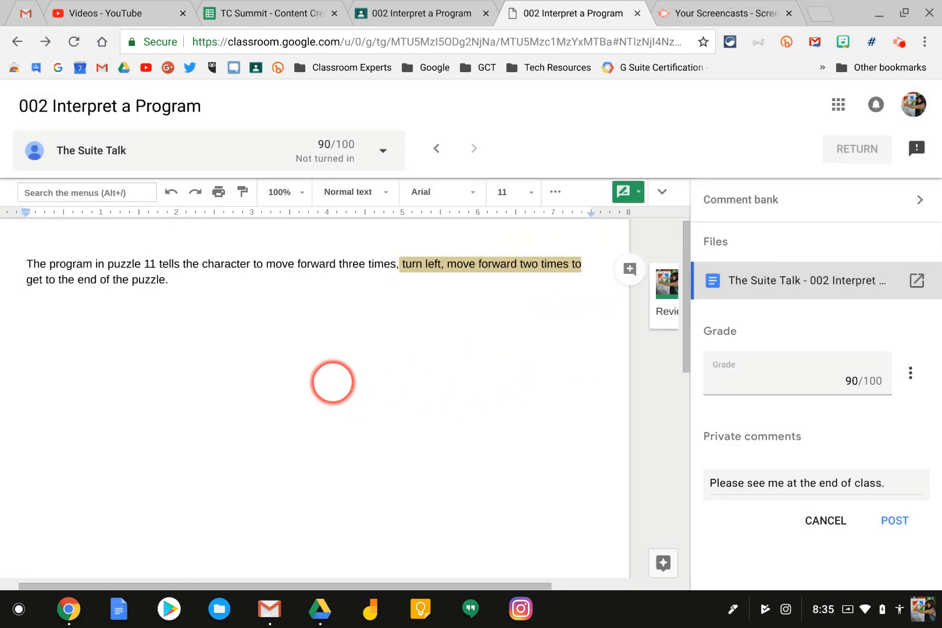
{"action": "scroll", "coordinate": [332, 382], "scroll_direction": "left", "scroll_amount": 2}
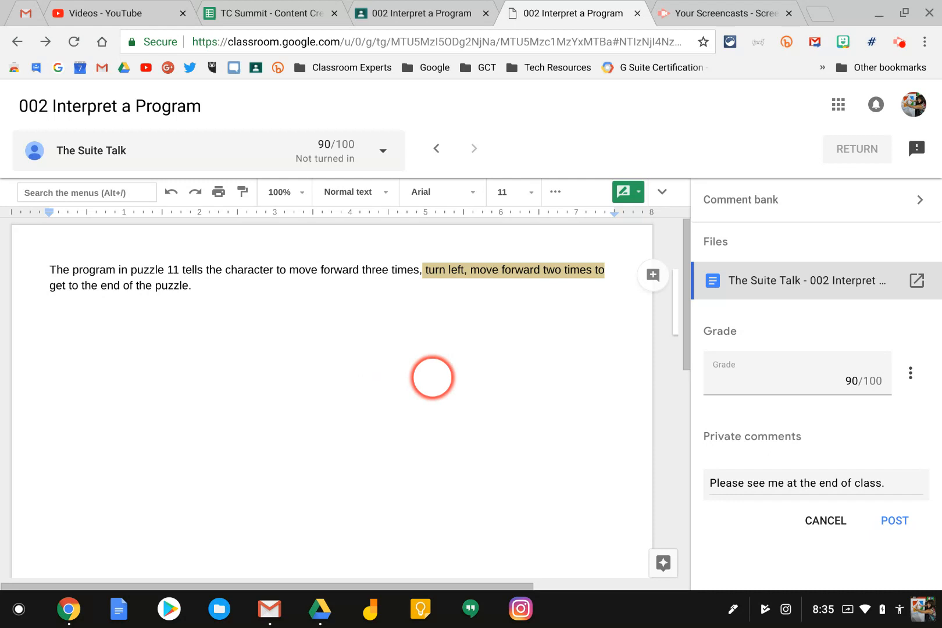
{"action": "scroll", "coordinate": [432, 378], "scroll_direction": "right", "scroll_amount": 4}
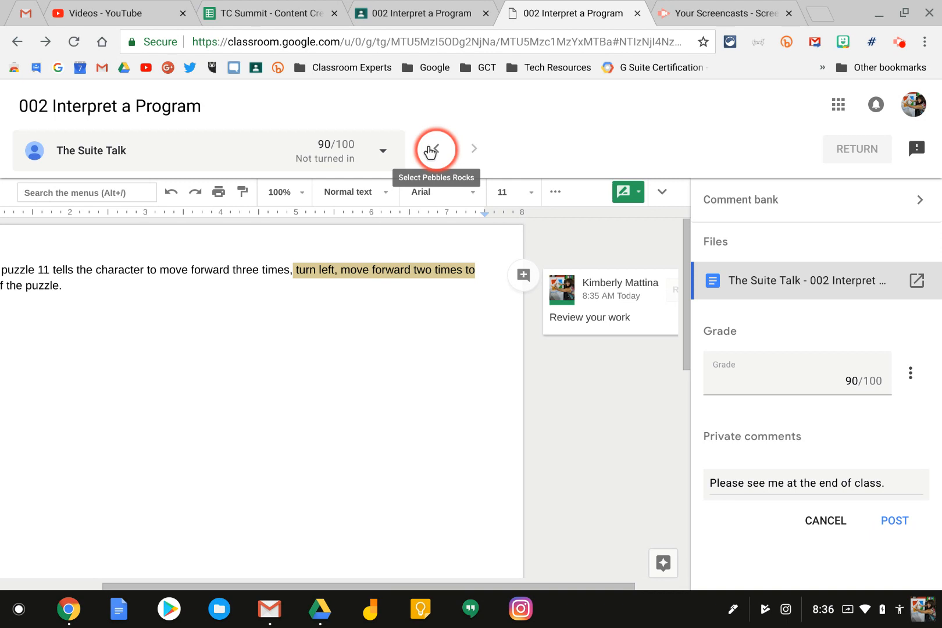
{"action": "left_click", "coordinate": [378, 150]}
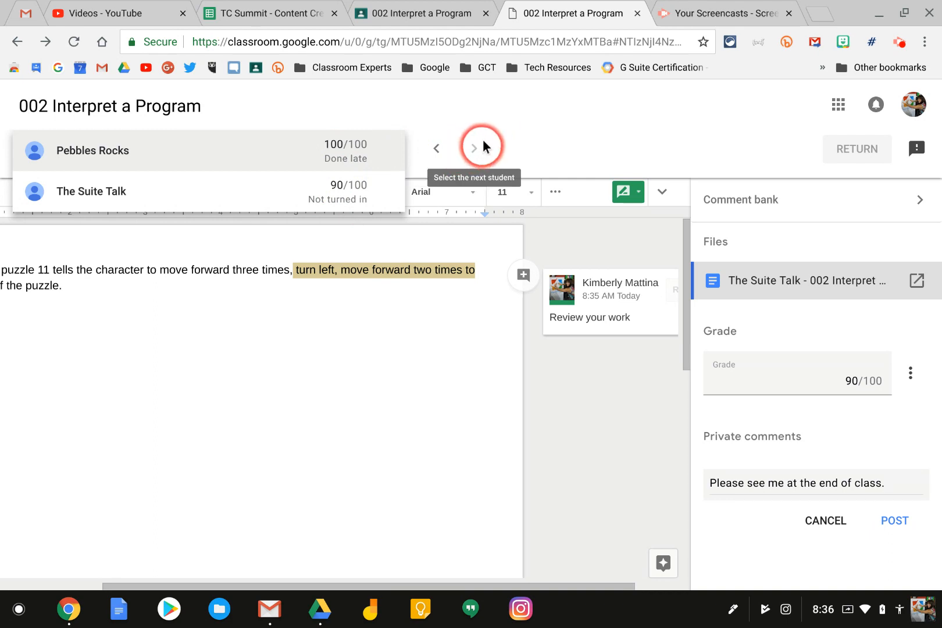
{"action": "left_click", "coordinate": [510, 139]}
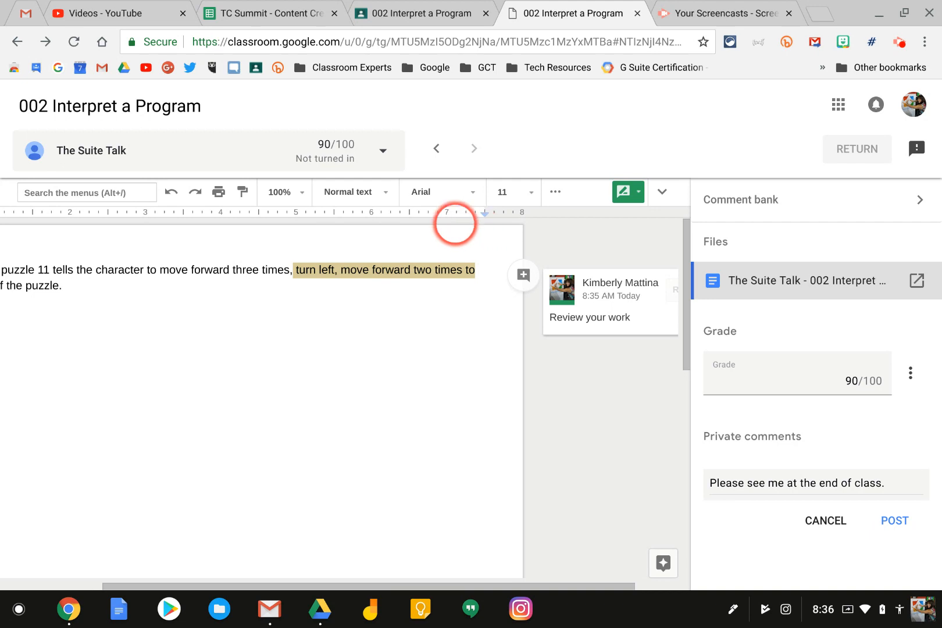
{"action": "scroll", "coordinate": [385, 371], "scroll_direction": "left", "scroll_amount": 3}
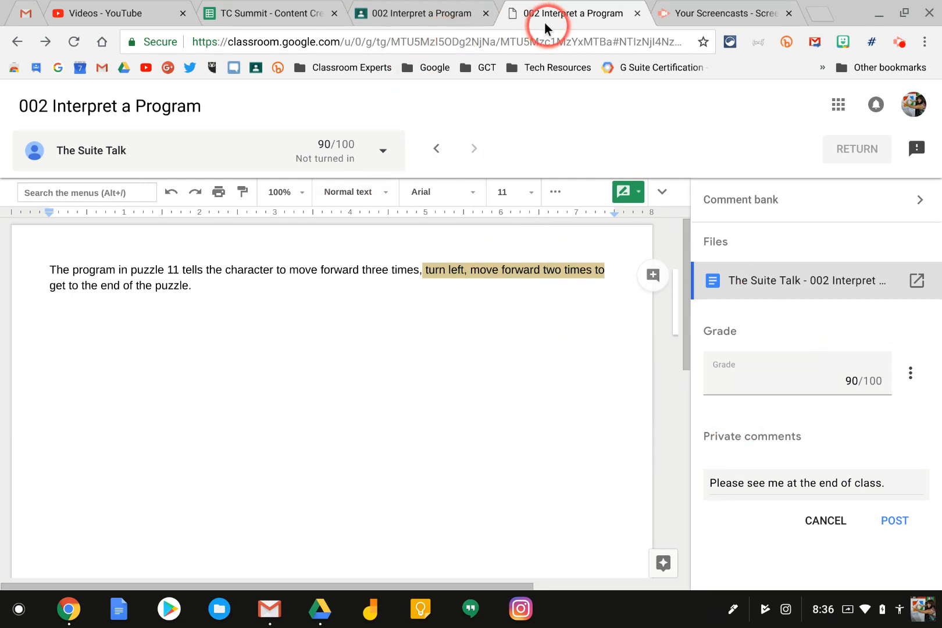
{"action": "left_click", "coordinate": [436, 13]}
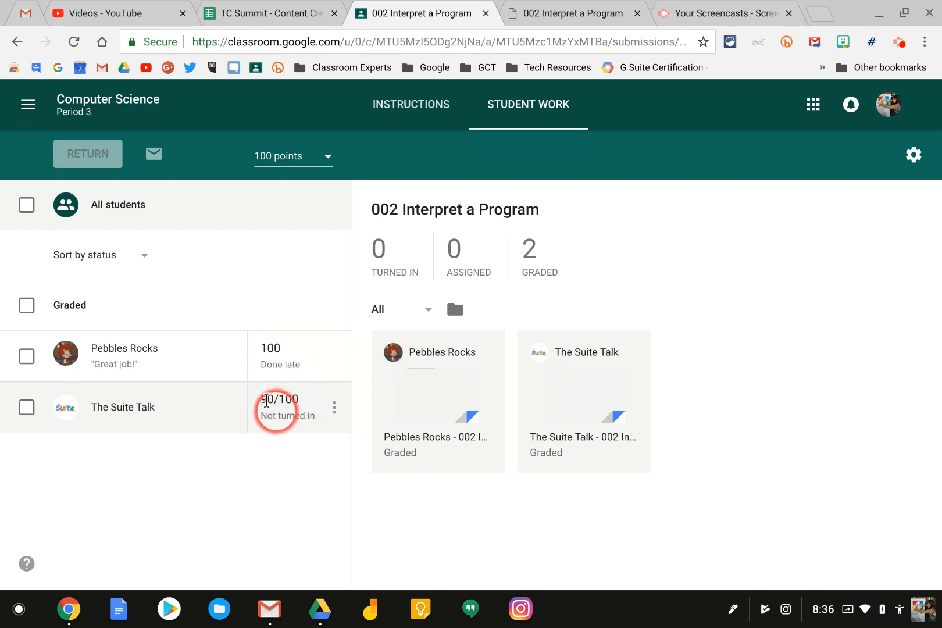
Open the general Classroom settings and review the notification options for email, comments, enrolled classes and taught classes
{"action": "left_click", "coordinate": [105, 100]}
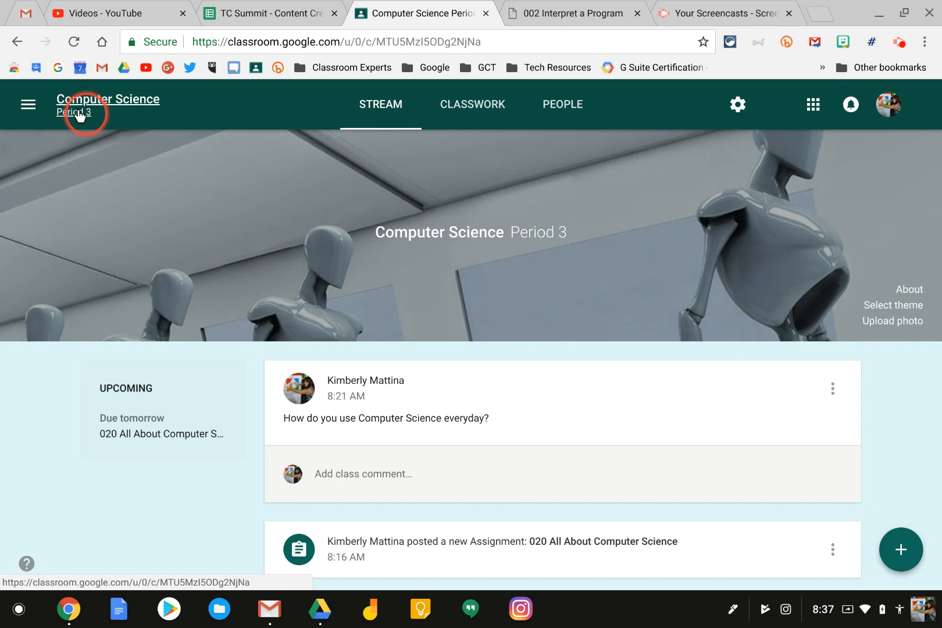
{"action": "left_click", "coordinate": [23, 105]}
{"action": "scroll", "coordinate": [121, 196], "scroll_direction": "down", "scroll_amount": 3}
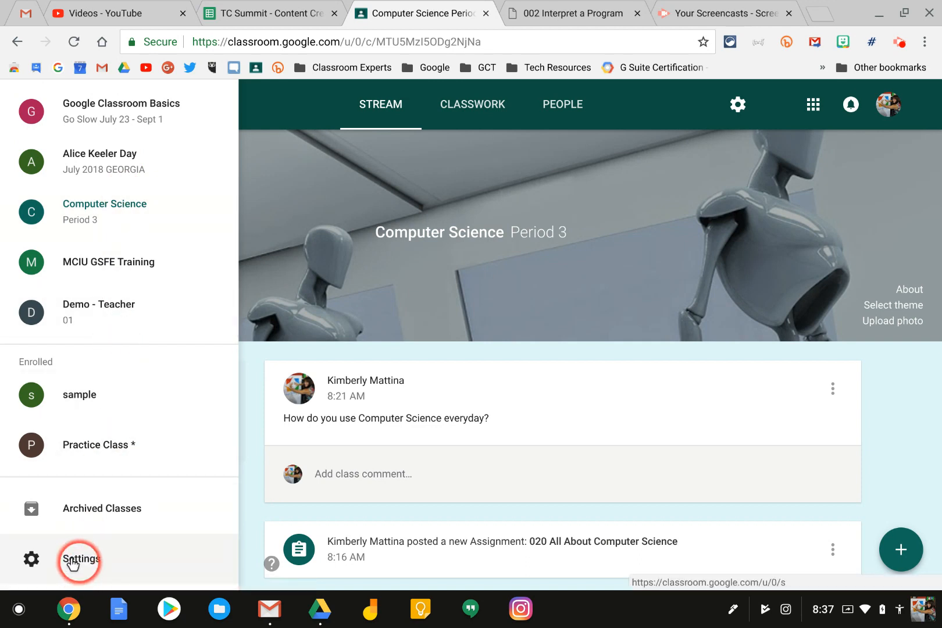
{"action": "left_click", "coordinate": [71, 560]}
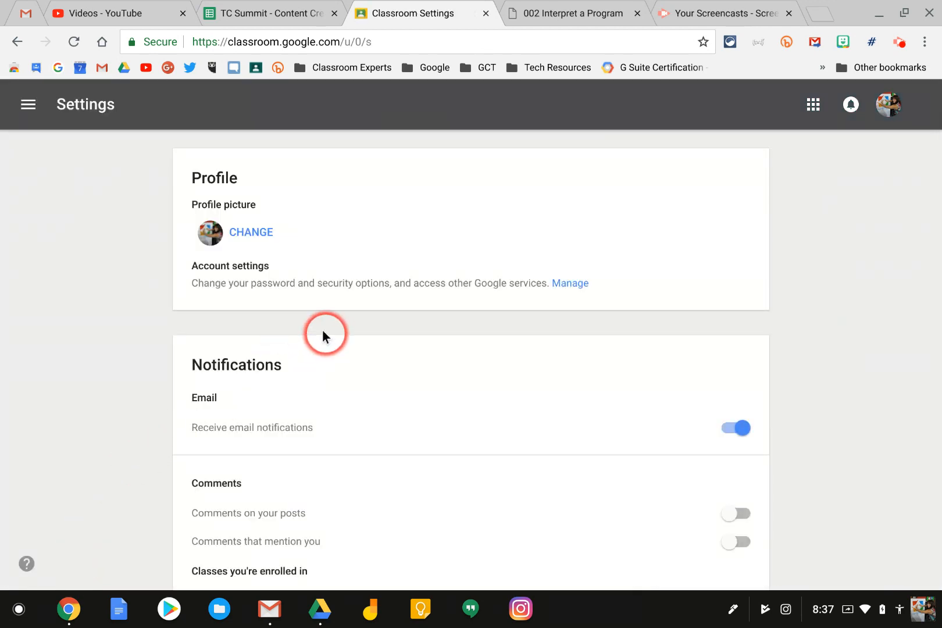
{"action": "scroll", "coordinate": [322, 329], "scroll_direction": "down", "scroll_amount": 1}
{"action": "scroll", "coordinate": [322, 329], "scroll_direction": "up", "scroll_amount": 1}
{"action": "scroll", "coordinate": [322, 329], "scroll_direction": "down", "scroll_amount": 4}
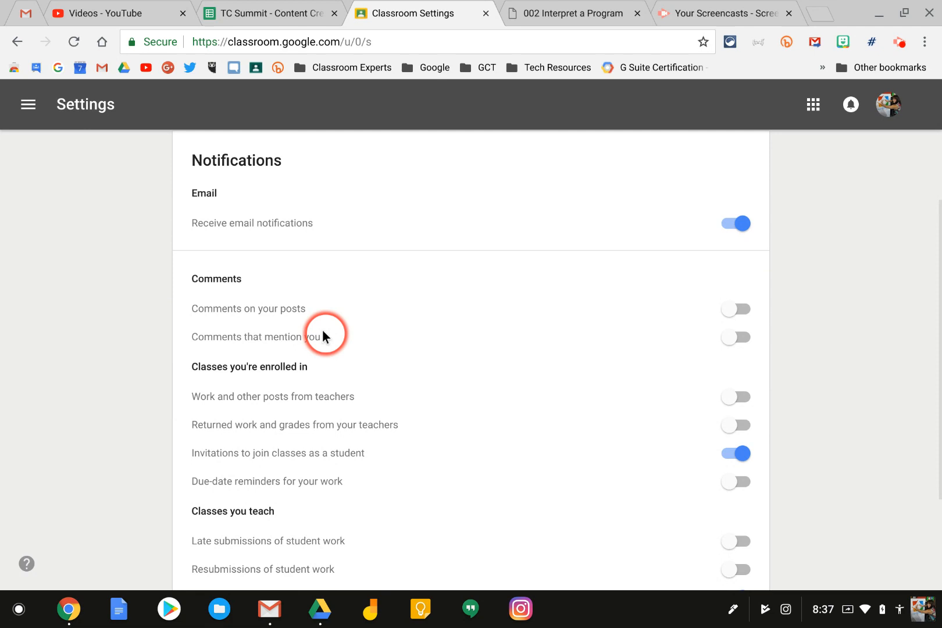
{"action": "scroll", "coordinate": [322, 330], "scroll_direction": "down", "scroll_amount": 1}
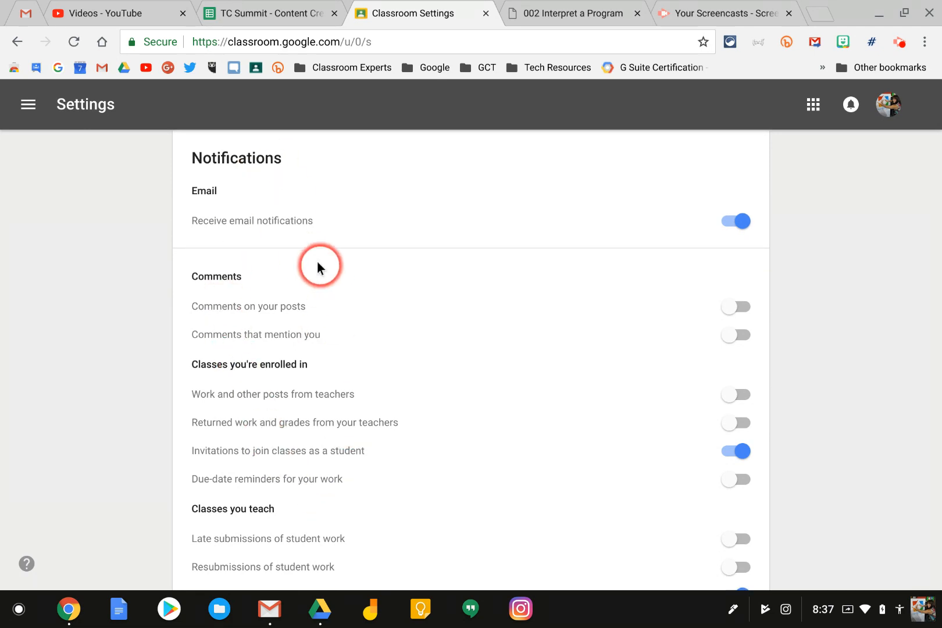
{"action": "scroll", "coordinate": [317, 267], "scroll_direction": "down", "scroll_amount": 1}
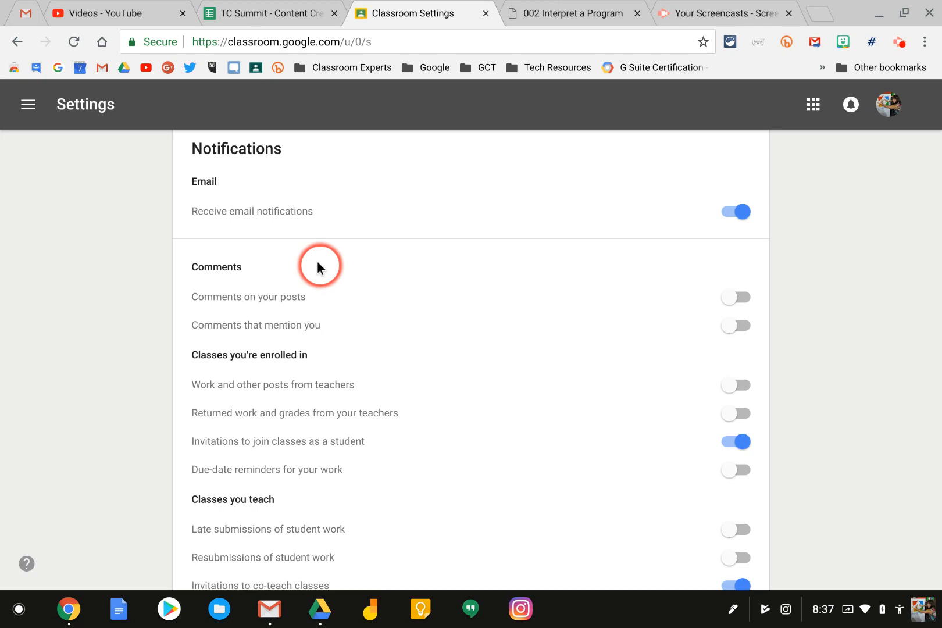
{"action": "scroll", "coordinate": [318, 268], "scroll_direction": "down", "scroll_amount": 3}
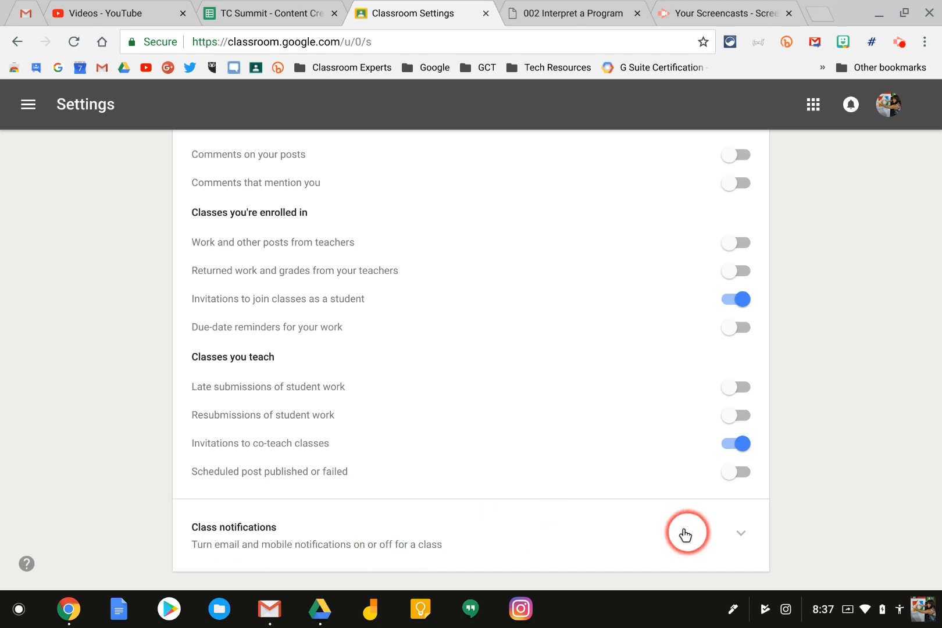
Expand the class notifications and turn them on for the July 2018 GEORGIA class and Computer Science Period 3
{"action": "left_click", "coordinate": [736, 534]}
{"action": "scroll", "coordinate": [582, 405], "scroll_direction": "down", "scroll_amount": 5}
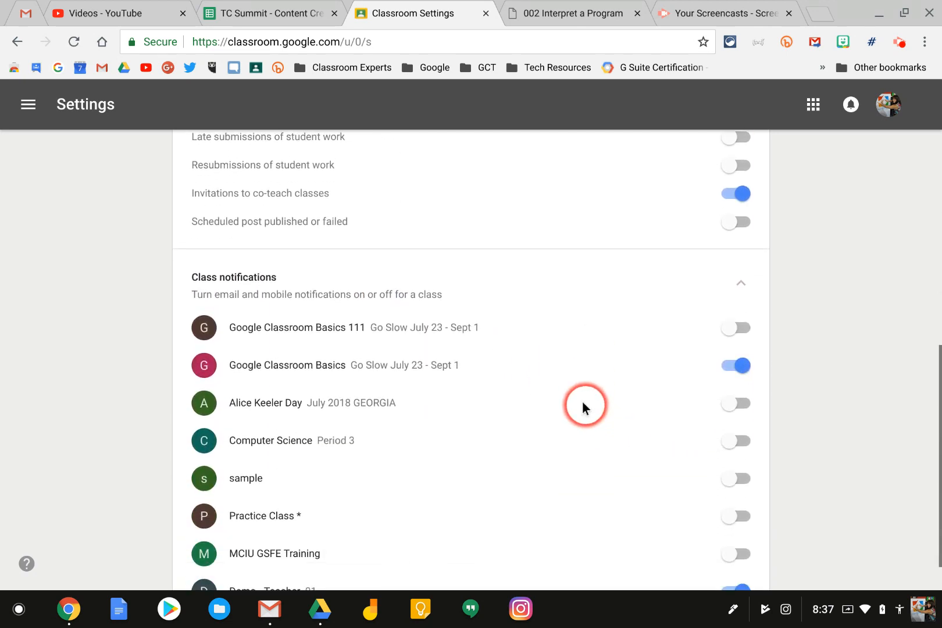
{"action": "scroll", "coordinate": [302, 320], "scroll_direction": "down", "scroll_amount": 1}
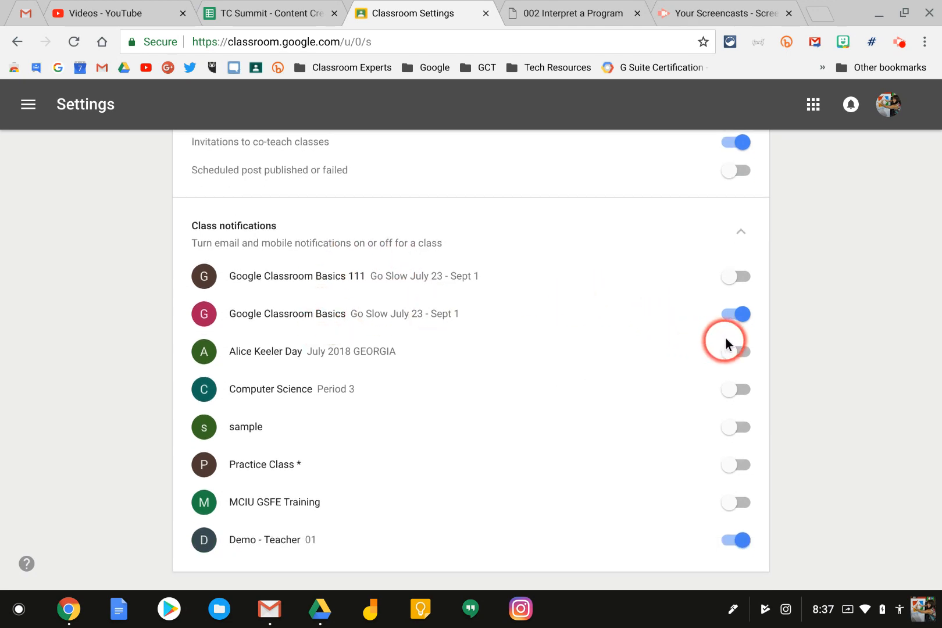
{"action": "left_click", "coordinate": [739, 352]}
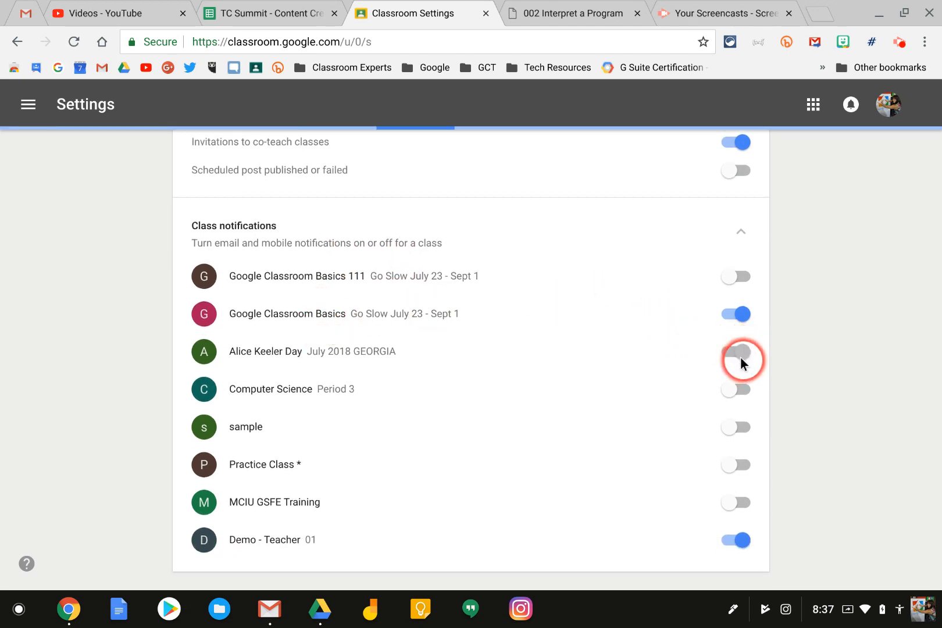
{"action": "left_click", "coordinate": [737, 389]}
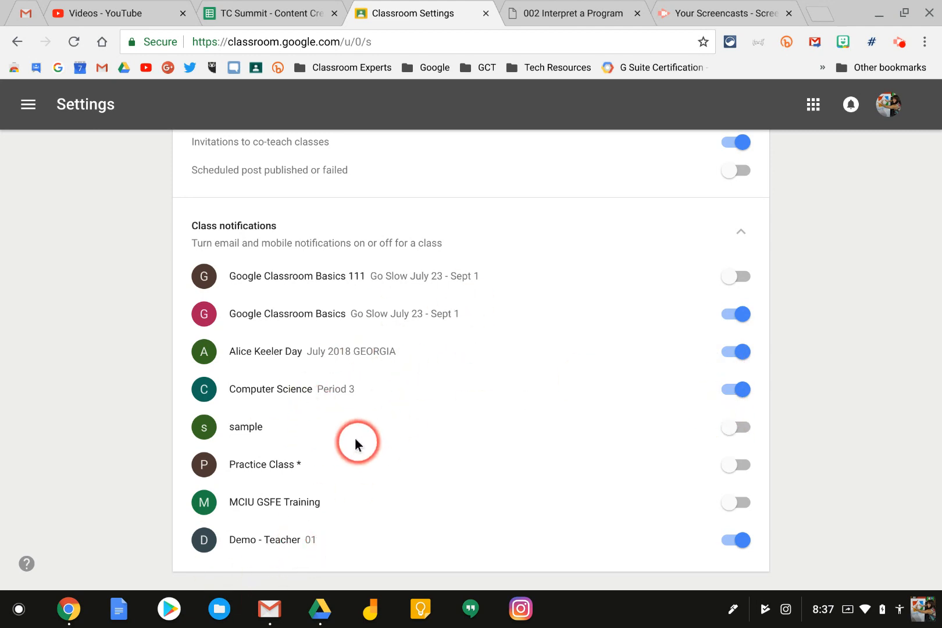
{"action": "scroll", "coordinate": [355, 437], "scroll_direction": "down", "scroll_amount": 2}
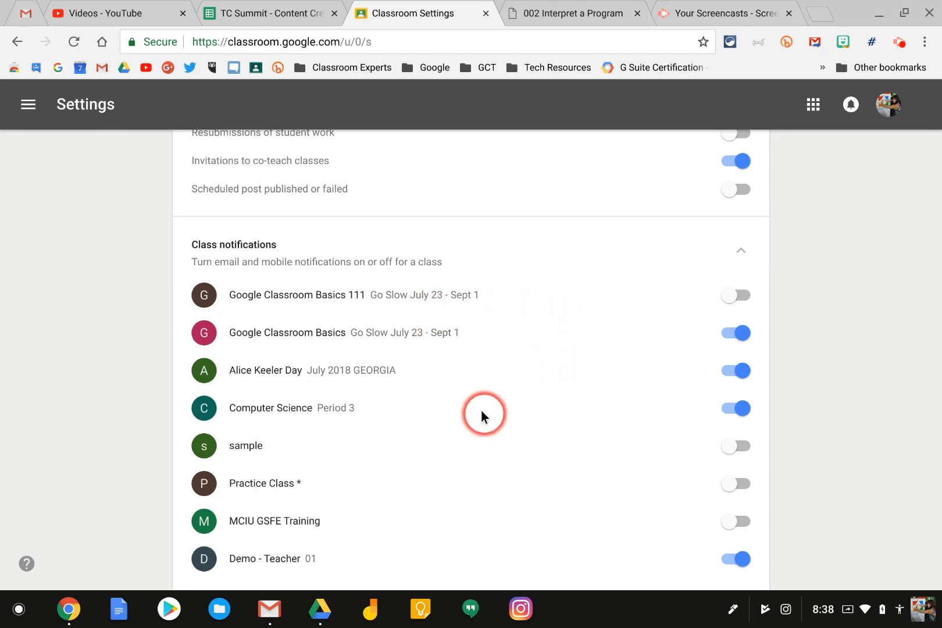
{"action": "scroll", "coordinate": [481, 411], "scroll_direction": "down", "scroll_amount": 1}
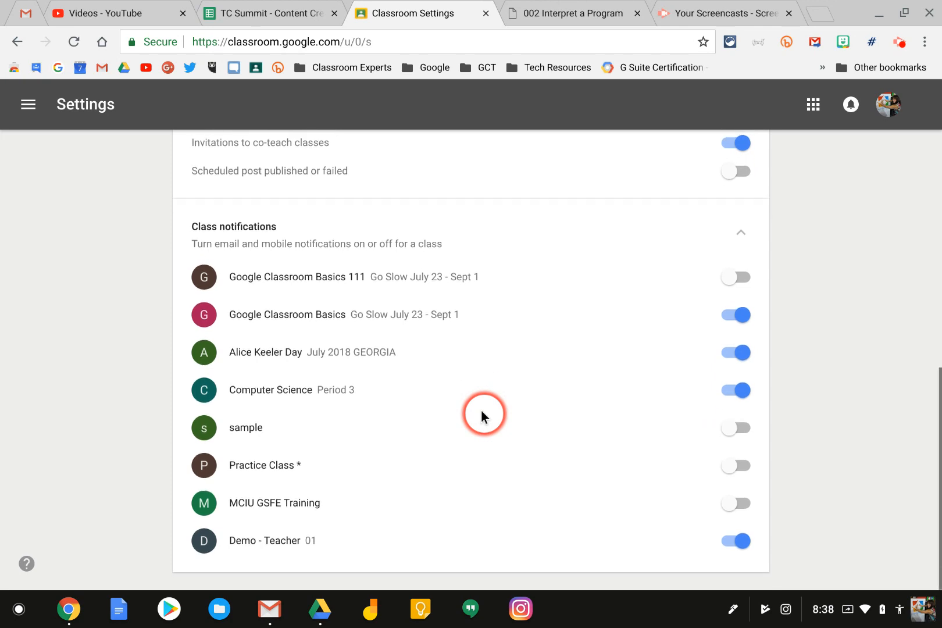
Leave the settings and return to the overview of all classes
{"action": "left_click", "coordinate": [29, 104]}
{"action": "scroll", "coordinate": [95, 213], "scroll_direction": "up", "scroll_amount": 3}
{"action": "scroll", "coordinate": [95, 213], "scroll_direction": "up", "scroll_amount": 1}
{"action": "left_click", "coordinate": [93, 116]}
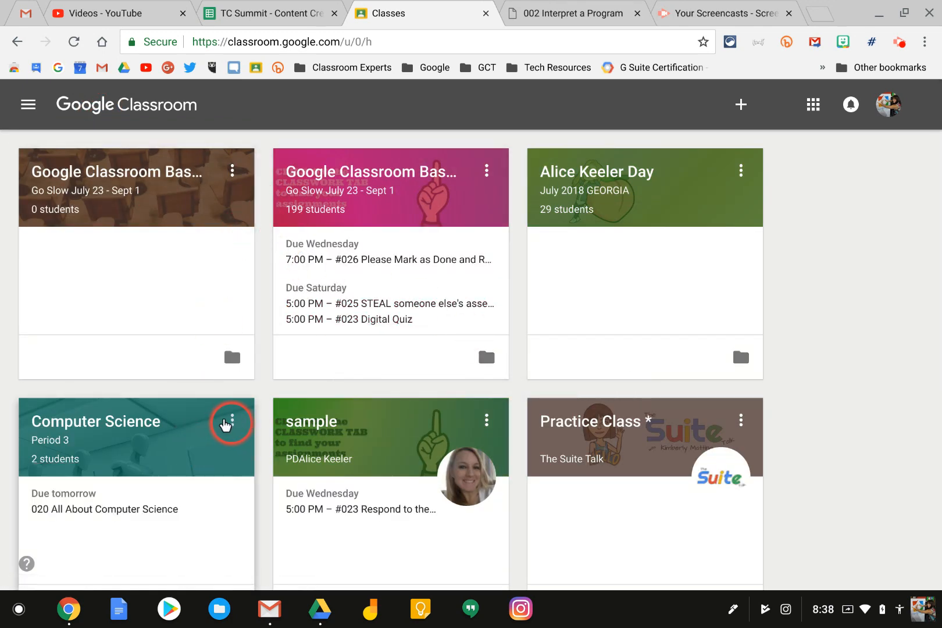
Copy the Computer Science Period 3 class, naming the new class "Computer Science II"
{"action": "scroll", "coordinate": [227, 383], "scroll_direction": "down", "scroll_amount": 3}
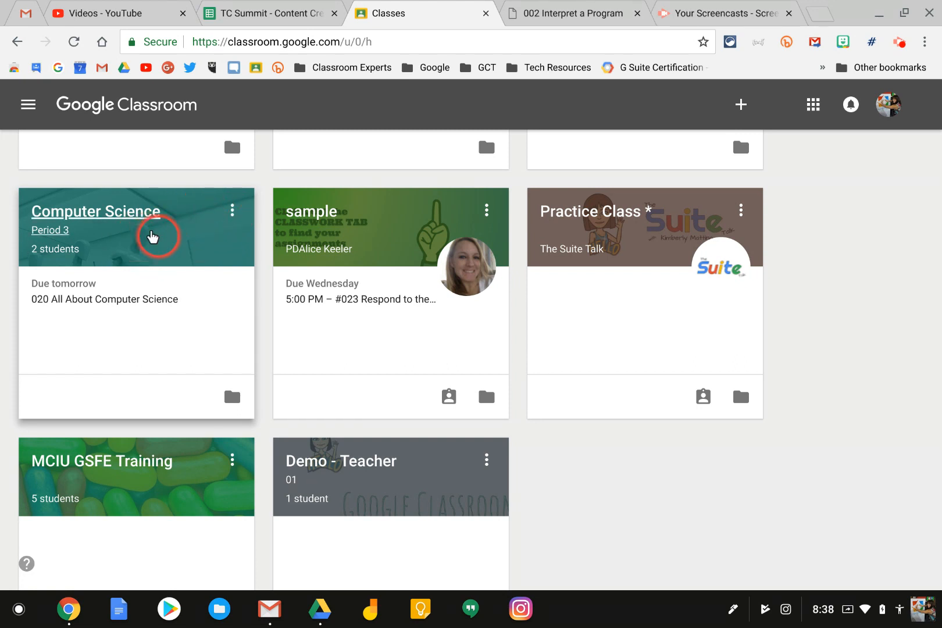
{"action": "left_click", "coordinate": [228, 215]}
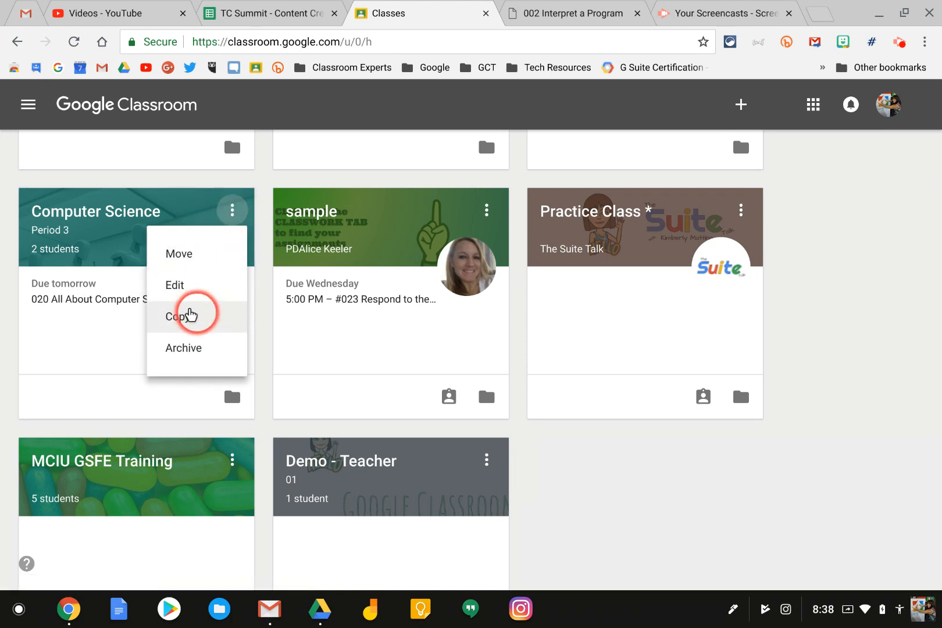
{"action": "left_click", "coordinate": [190, 314]}
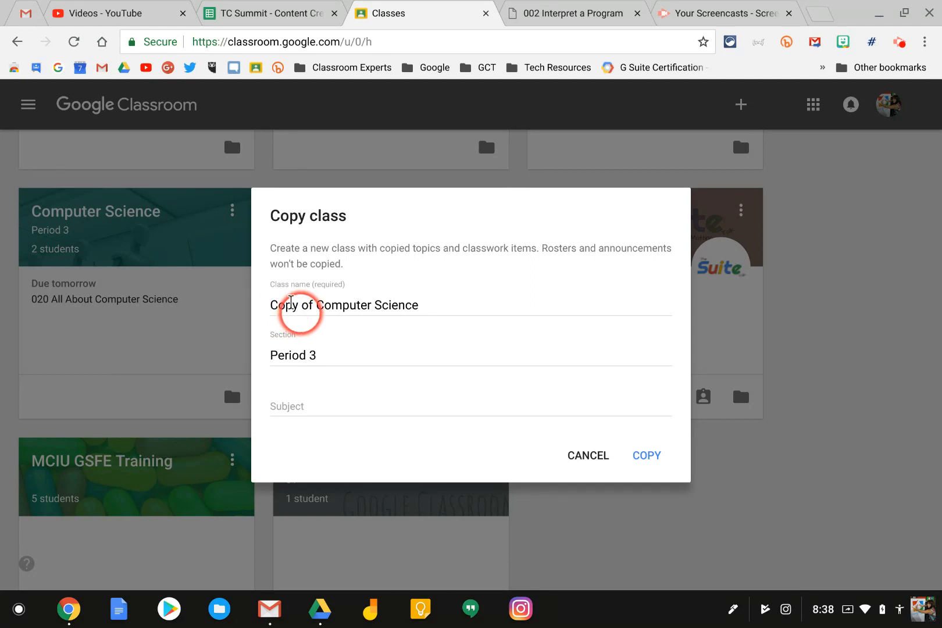
{"action": "left_click", "coordinate": [312, 305]}
{"action": "key", "text": "BackSpace"}
{"action": "key", "text": "BackSpace"}
{"action": "key", "text": "BackSpace"}
{"action": "key", "text": "BackSpace"}
{"action": "key", "text": "BackSpace"}
{"action": "key", "text": "BackSpace"}
{"action": "key", "text": "BackSpace"}
{"action": "key", "text": "BackSpace"}
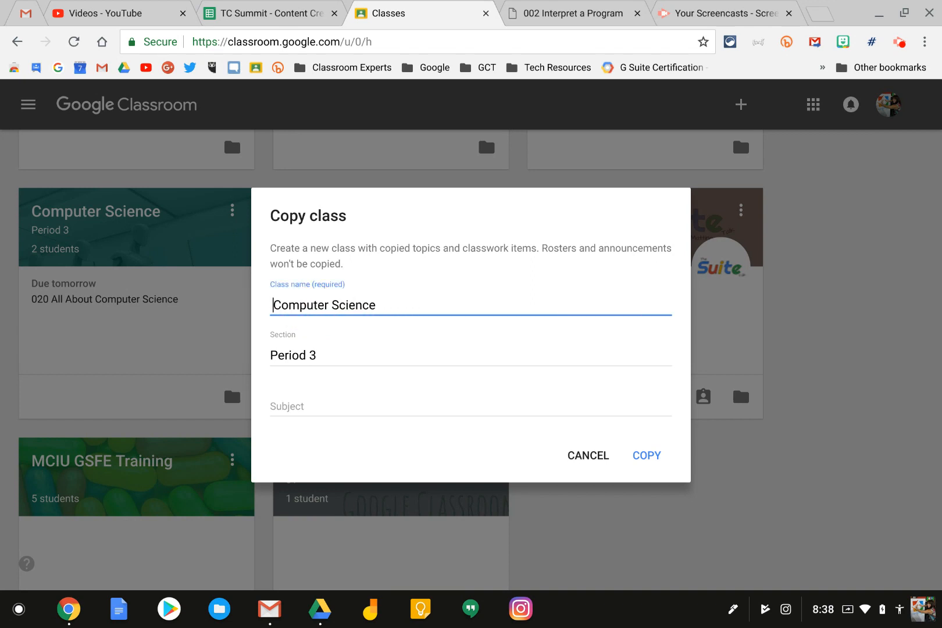
{"action": "left_click", "coordinate": [383, 303]}
{"action": "type", "text": "II"}
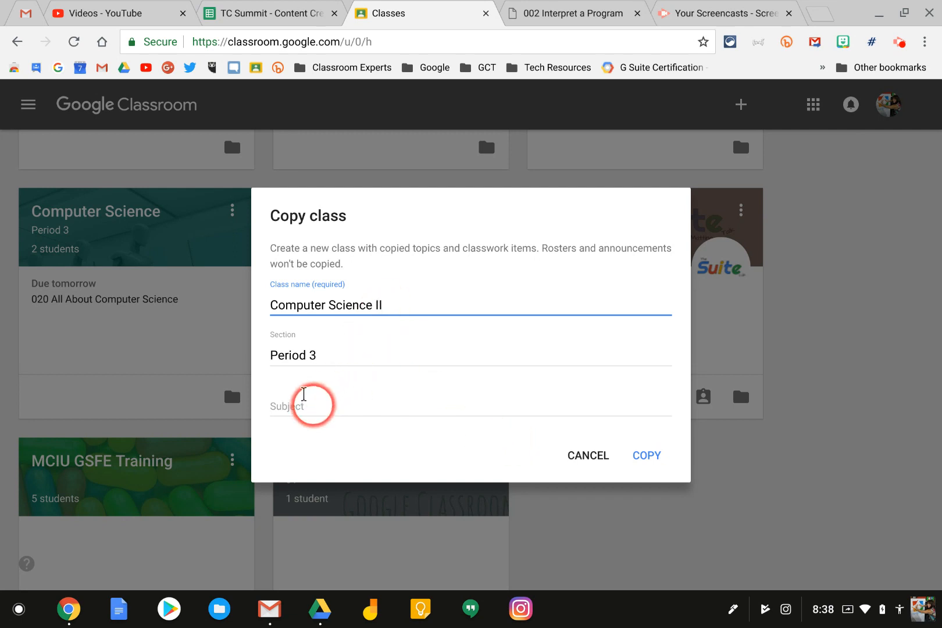
{"action": "left_click", "coordinate": [302, 397]}
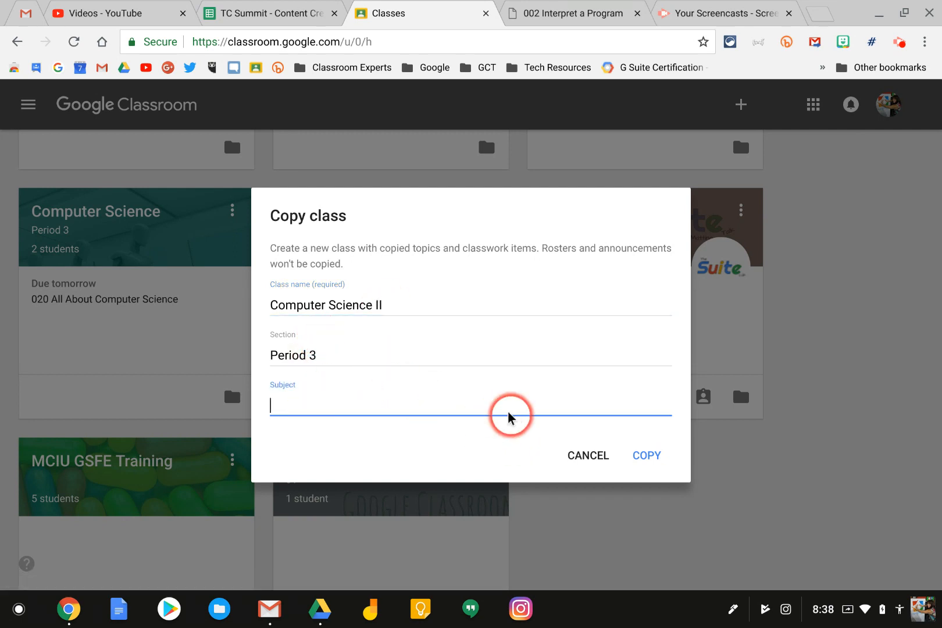
{"action": "left_click", "coordinate": [642, 459]}
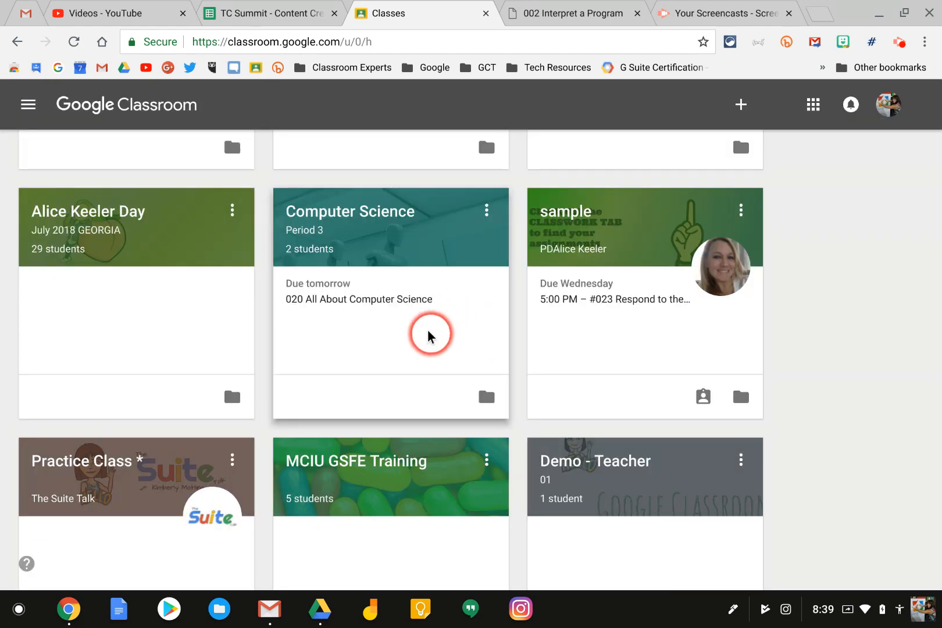
Open the Computer Science II class and review the topics and assignments copied into its classwork
{"action": "scroll", "coordinate": [429, 336], "scroll_direction": "up", "scroll_amount": 4}
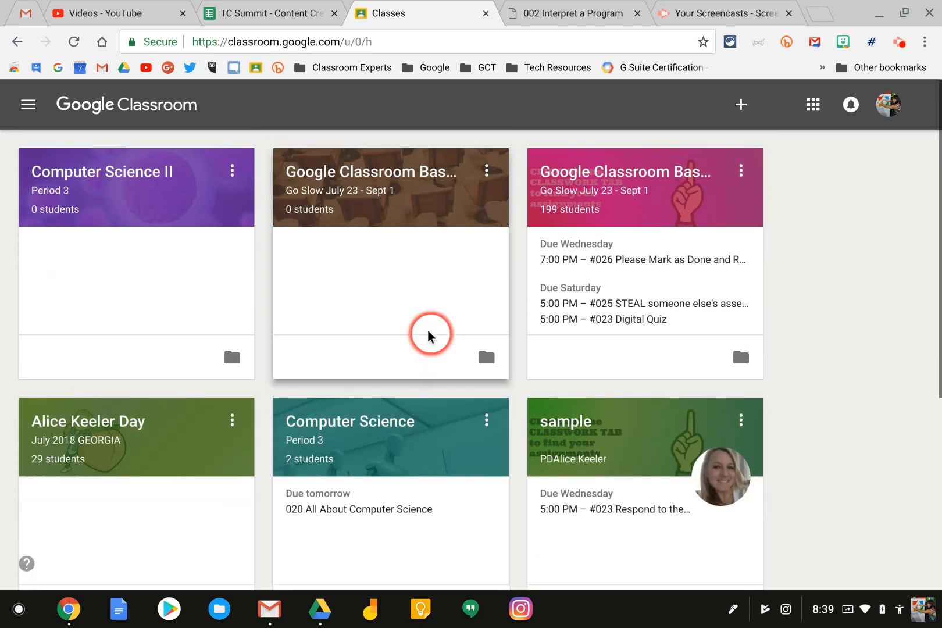
{"action": "left_click", "coordinate": [105, 173]}
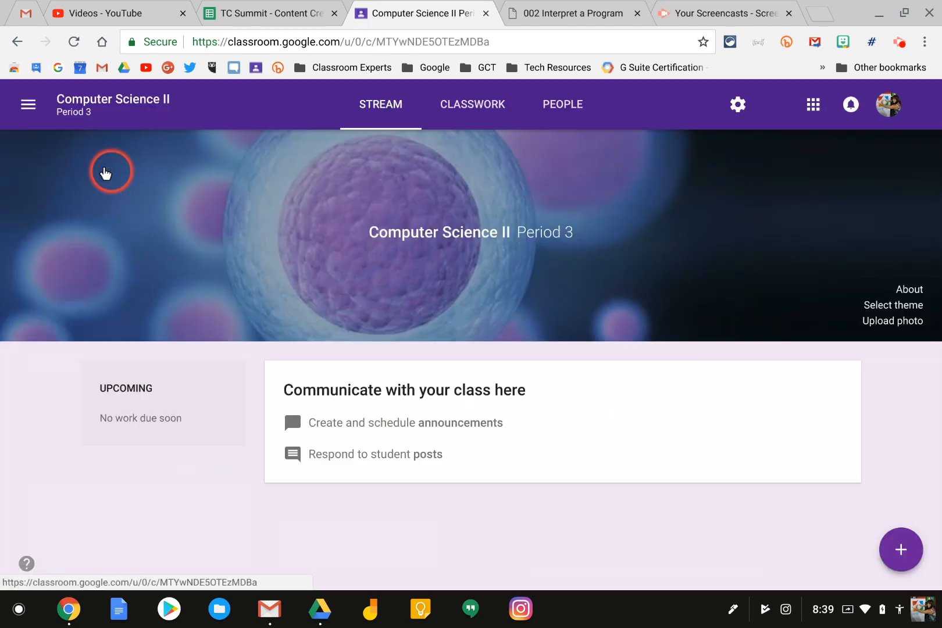
{"action": "left_click", "coordinate": [460, 109]}
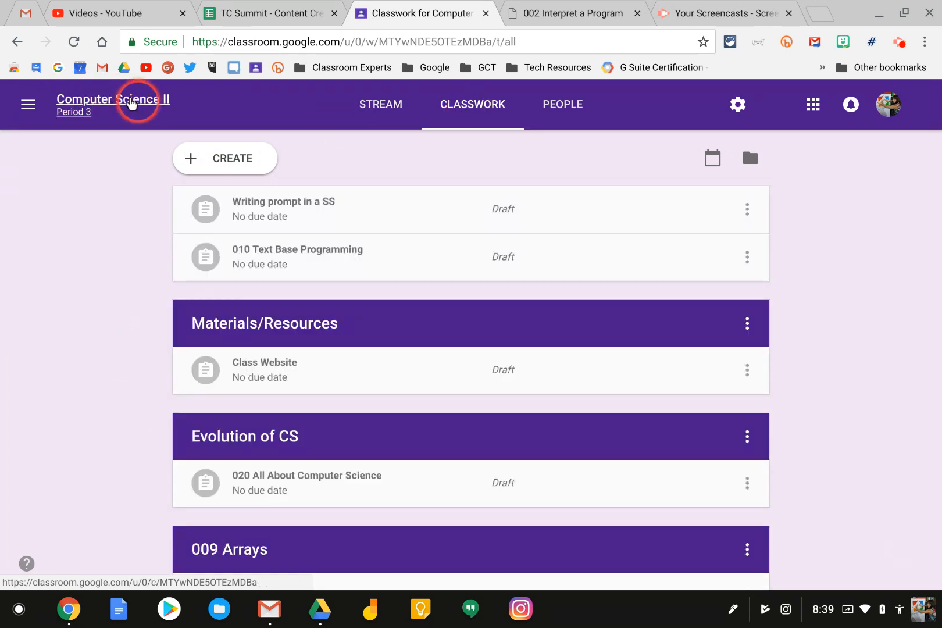
{"action": "scroll", "coordinate": [359, 217], "scroll_direction": "down", "scroll_amount": 1}
{"action": "scroll", "coordinate": [359, 217], "scroll_direction": "up", "scroll_amount": 1}
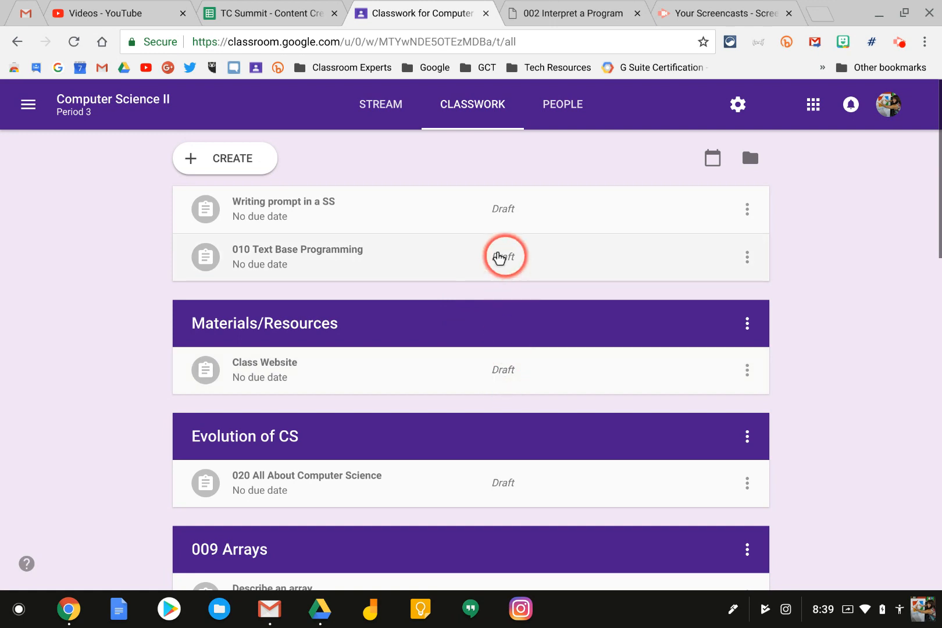
{"action": "scroll", "coordinate": [492, 377], "scroll_direction": "down", "scroll_amount": 2}
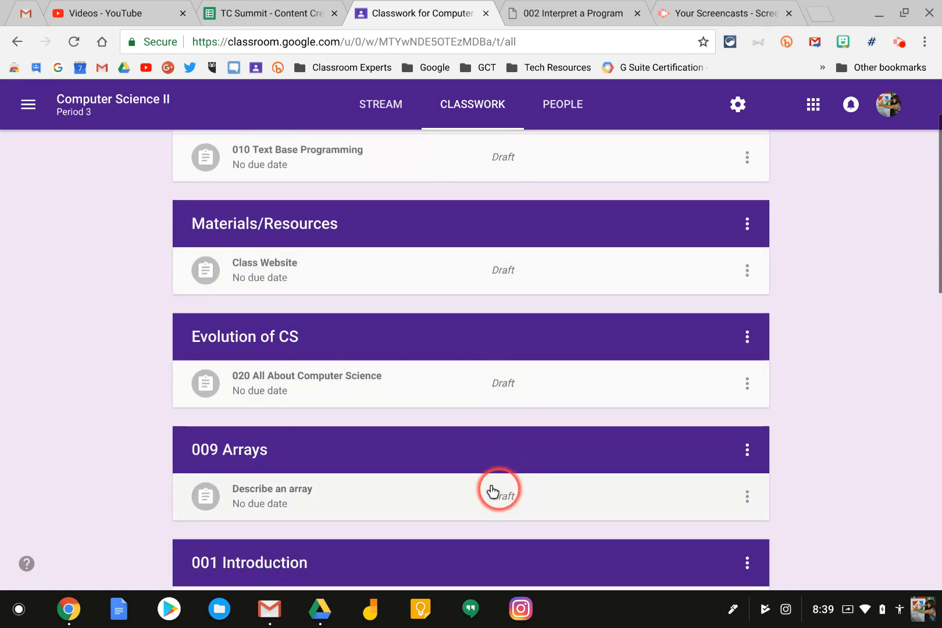
{"action": "scroll", "coordinate": [492, 489], "scroll_direction": "down", "scroll_amount": 2}
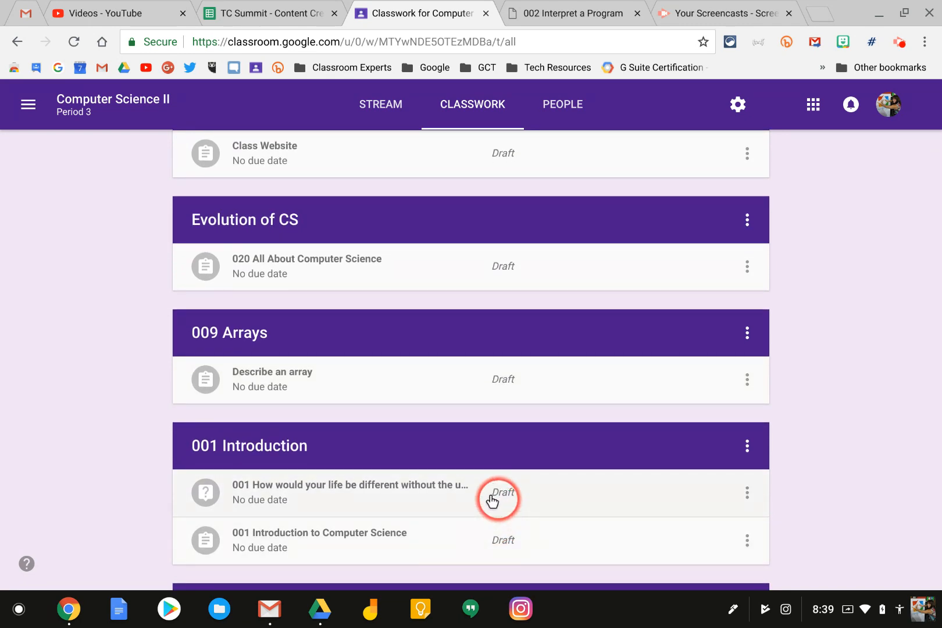
{"action": "scroll", "coordinate": [492, 500], "scroll_direction": "up", "scroll_amount": 4}
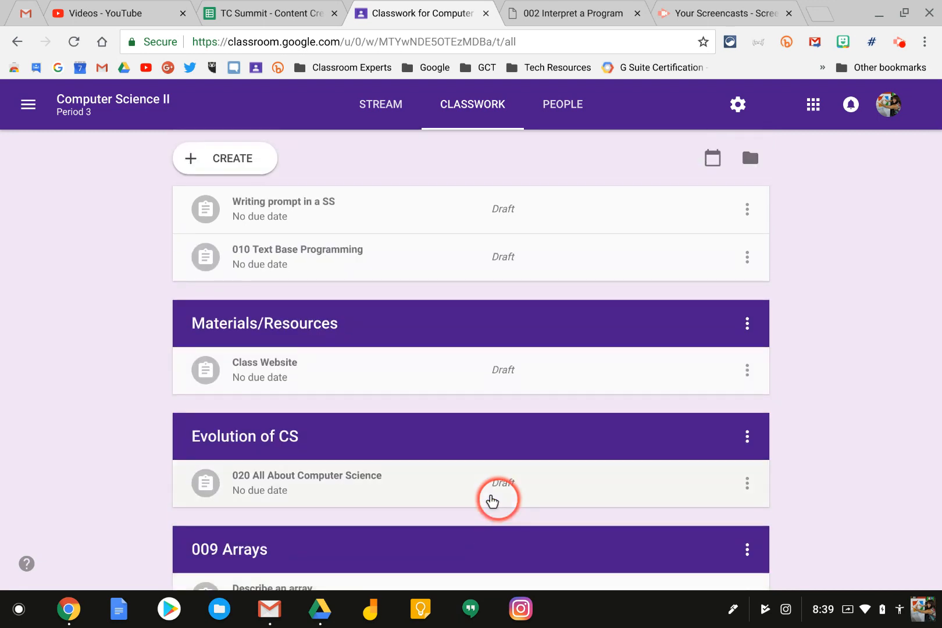
{"action": "scroll", "coordinate": [491, 501], "scroll_direction": "down", "scroll_amount": 1}
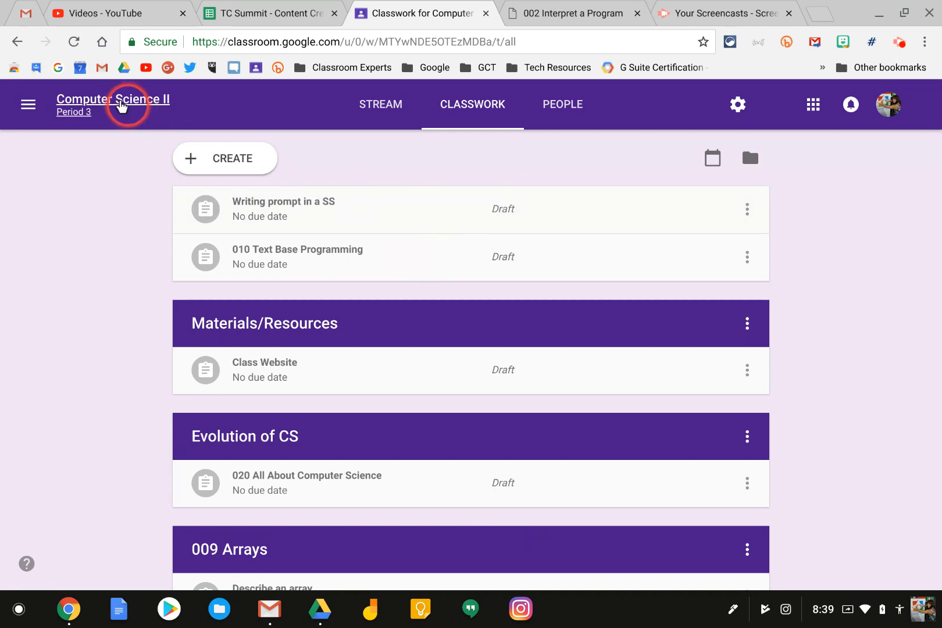
Go to the Computer Science II stream and switch from there to the original Computer Science Period 3 class
{"action": "left_click", "coordinate": [119, 103]}
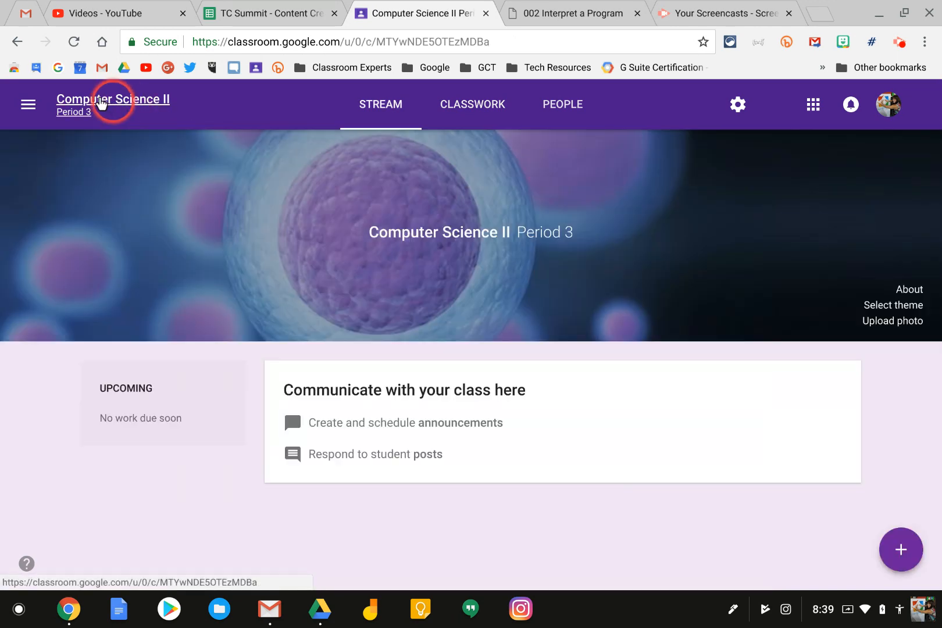
{"action": "left_click", "coordinate": [29, 104]}
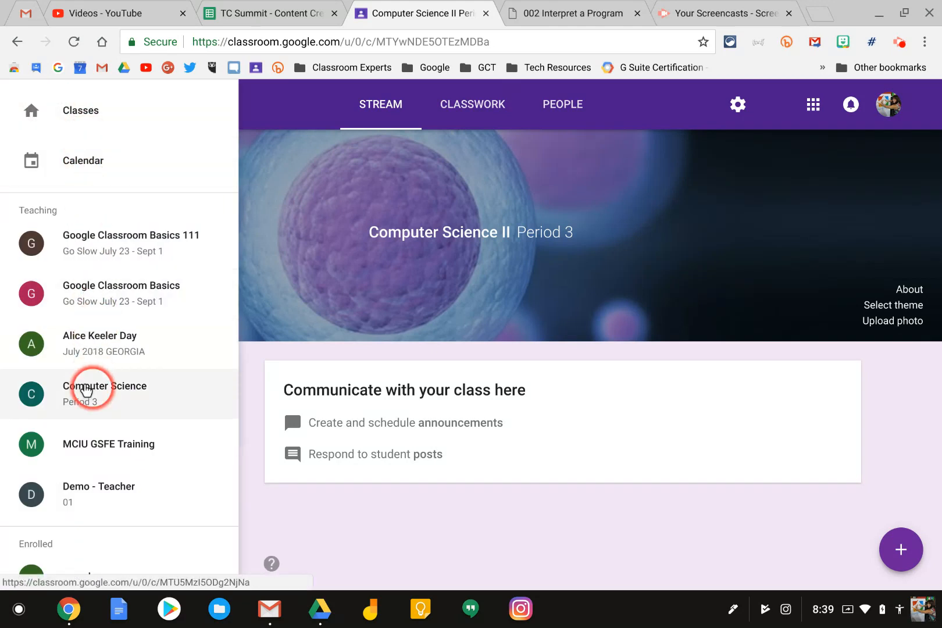
{"action": "left_click", "coordinate": [86, 391]}
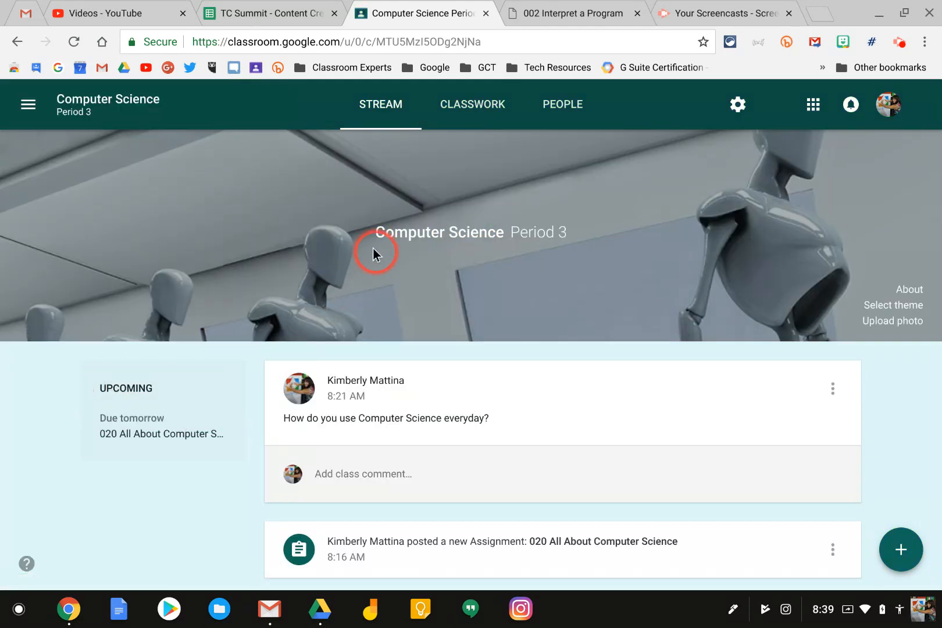